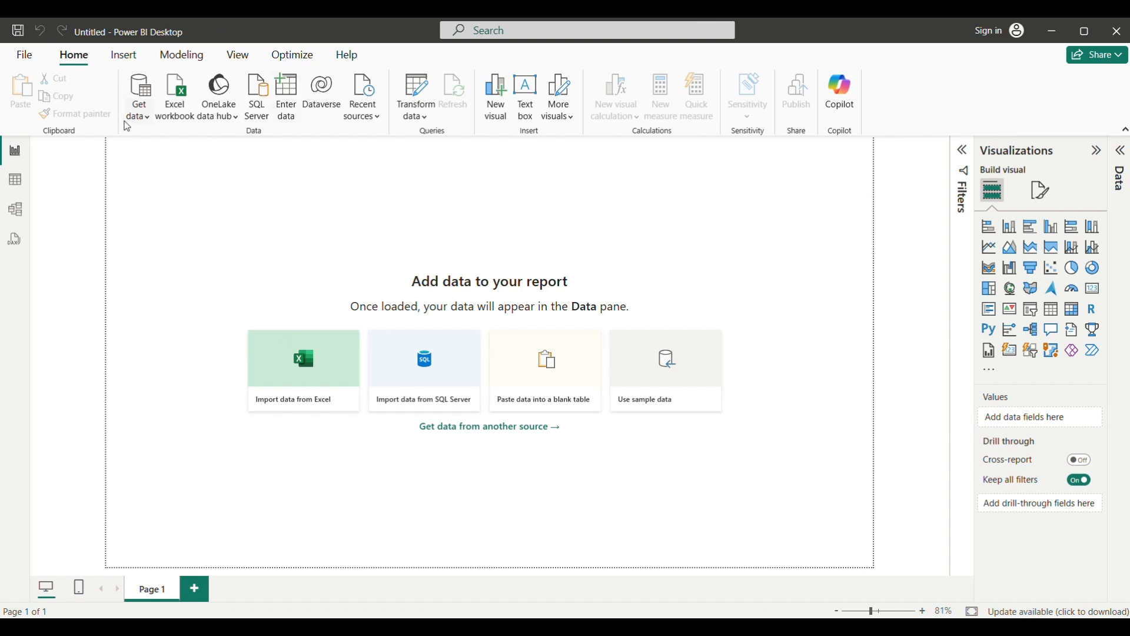
left_click(151, 112)
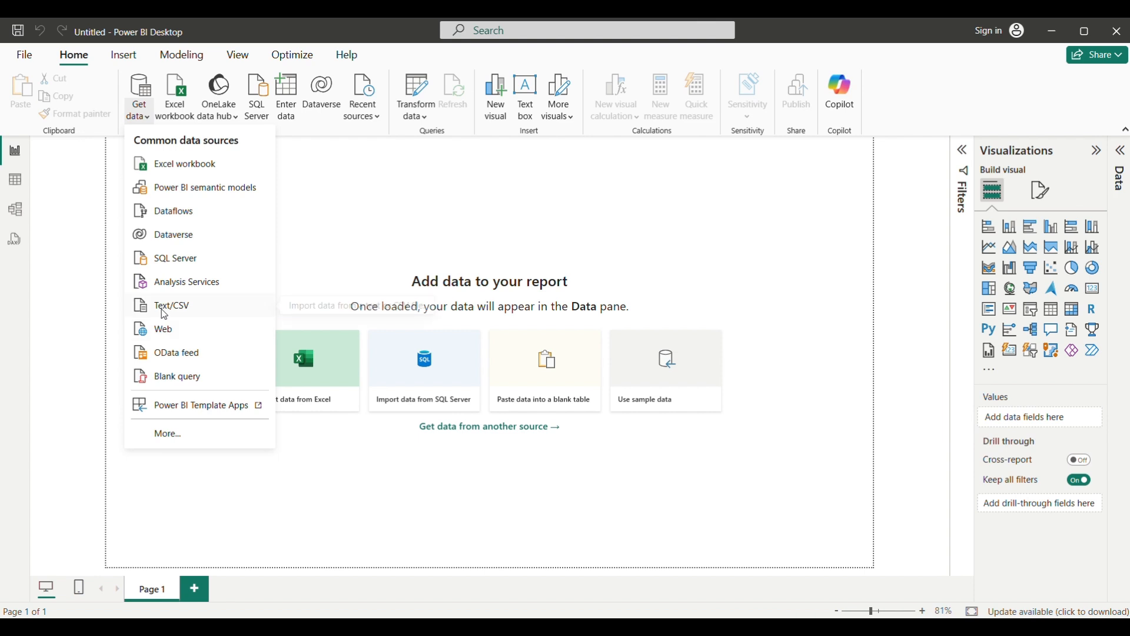
left_click(305, 256)
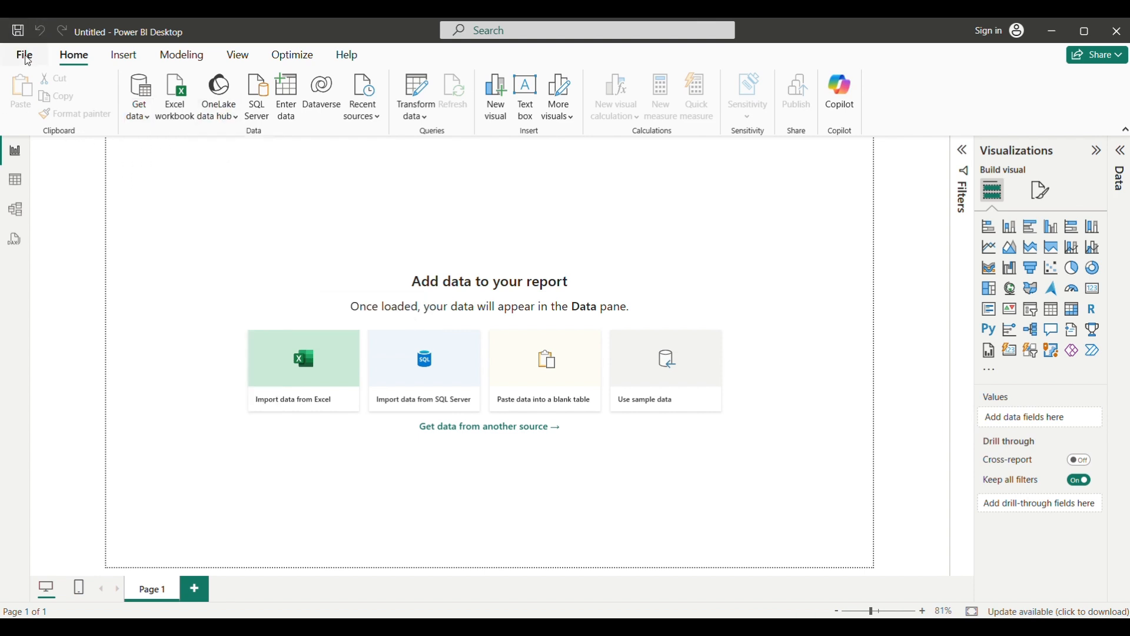
Start a new manually entered data table and name it Student
left_click(296, 109)
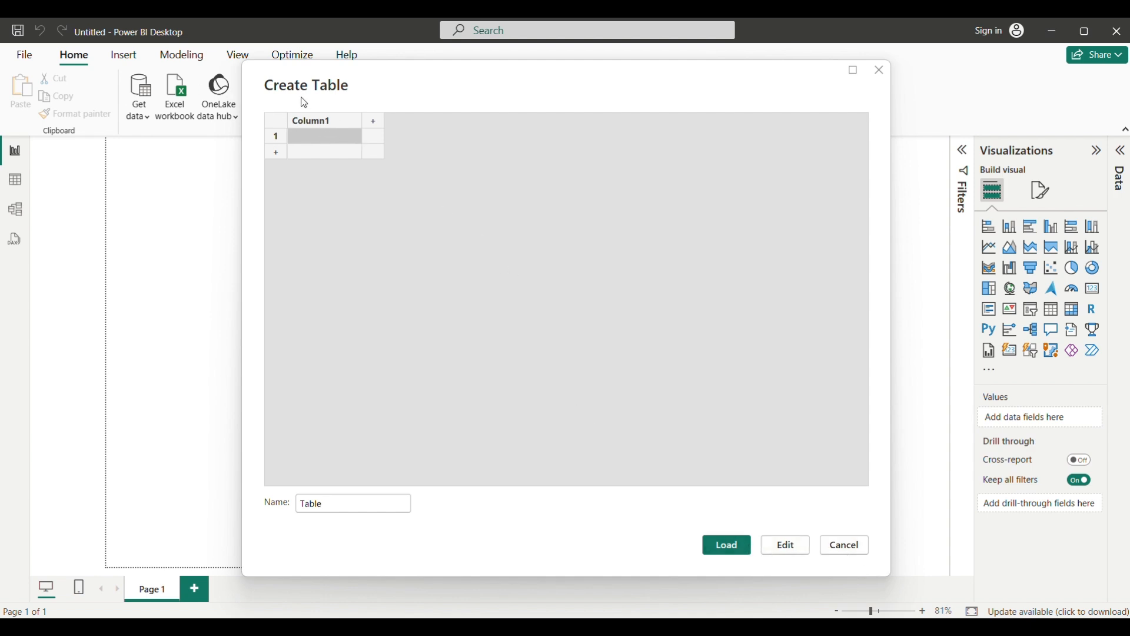
left_click(329, 502)
key("BackSpace")
key("BackSpace")
key("BackSpace")
key("BackSpace")
key("BackSpace")
type("Student")
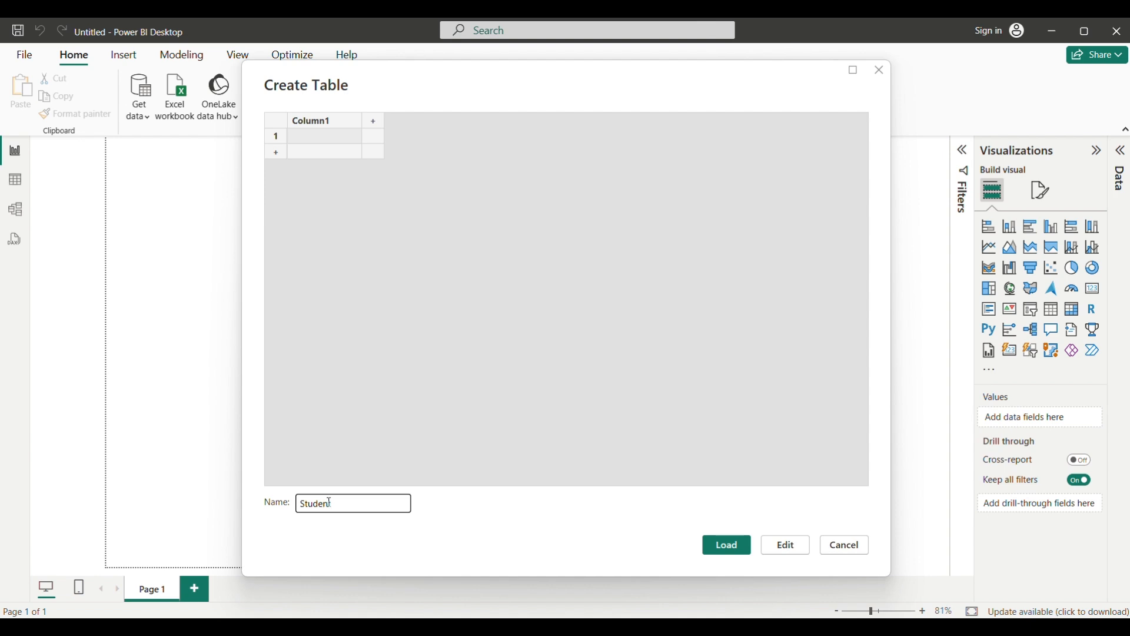
Set up three columns in the Student table with the headers Name, Age and Class
double_click(304, 121)
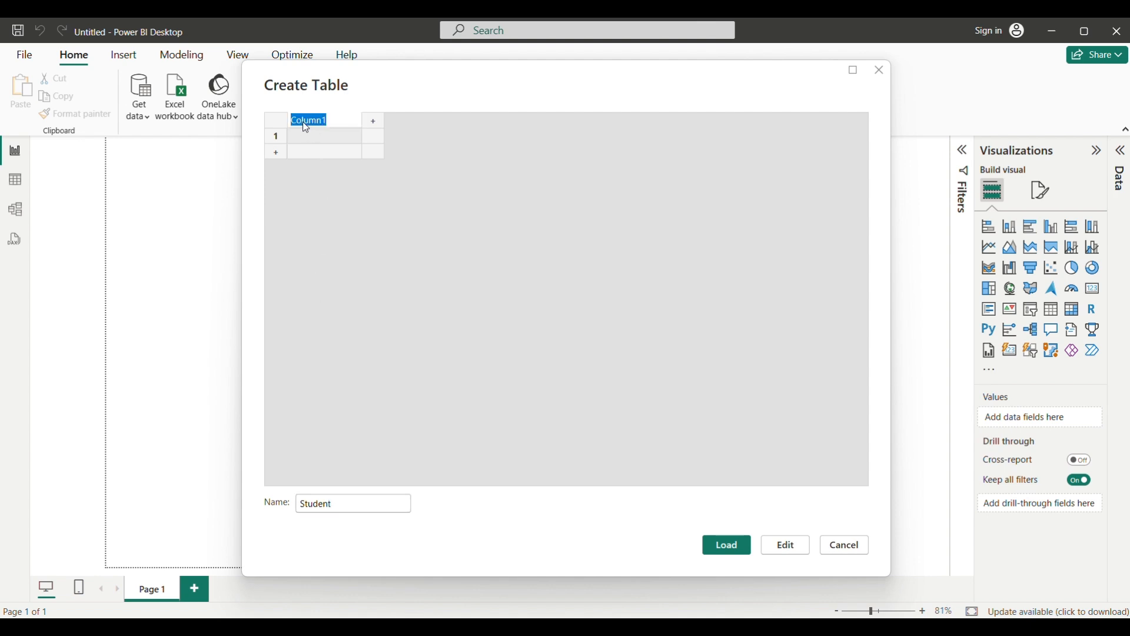
type("Naqme")
key("BackSpace")
key("BackSpace")
key("BackSpace")
type("me")
key("Tab")
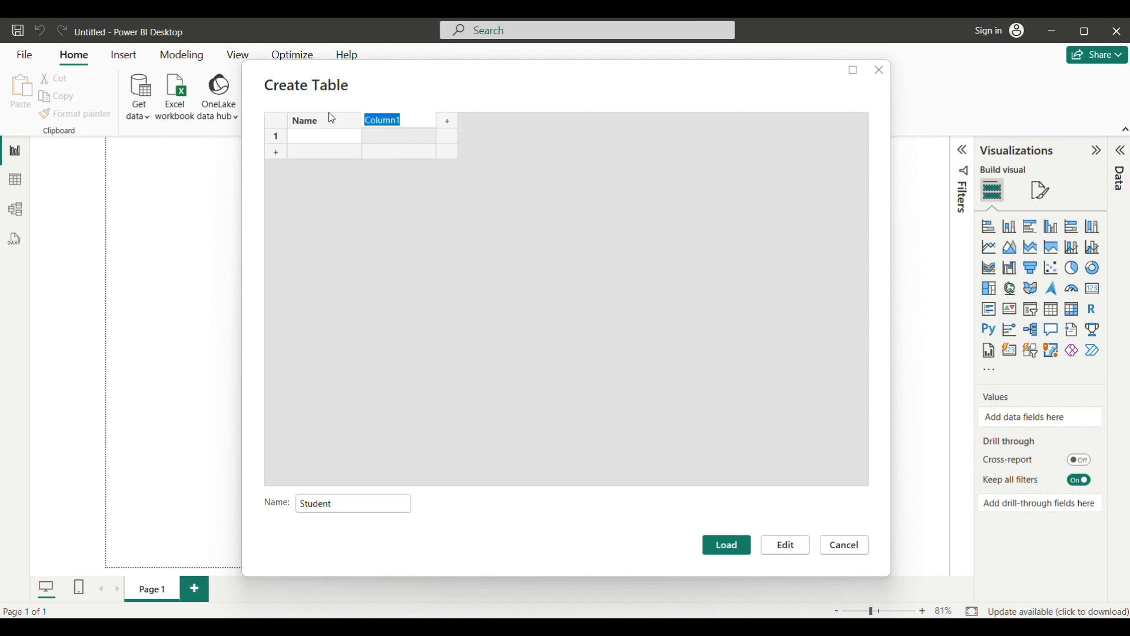
type("Age")
key("Tab")
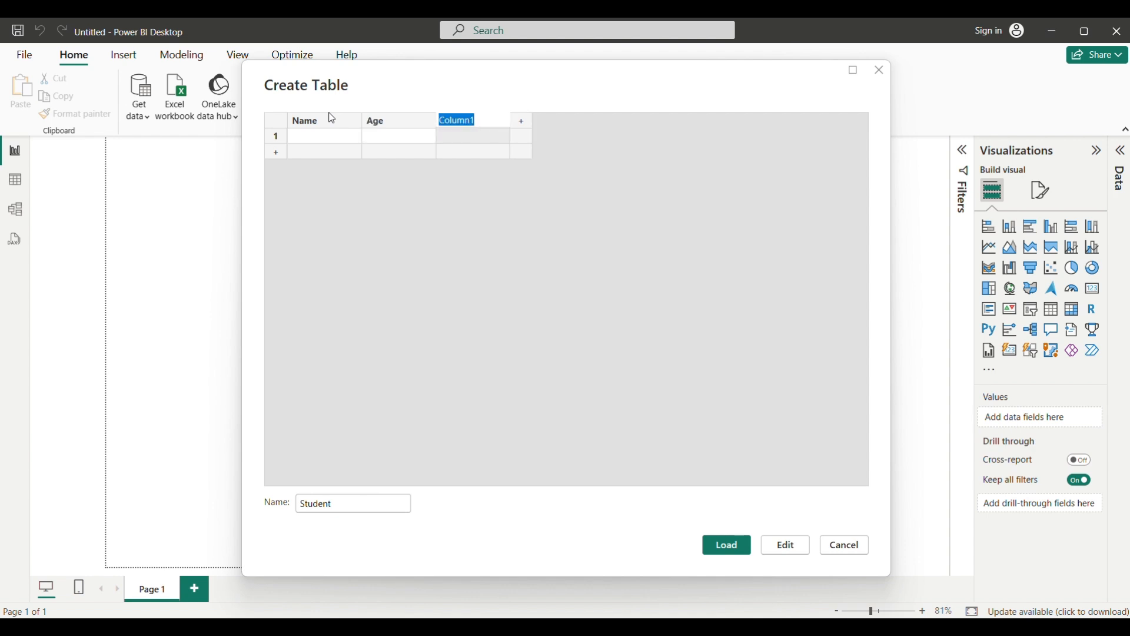
type("Class")
Fill the first row of the table with the student's first name, age 16 and class 8
left_click(318, 135)
type("A")
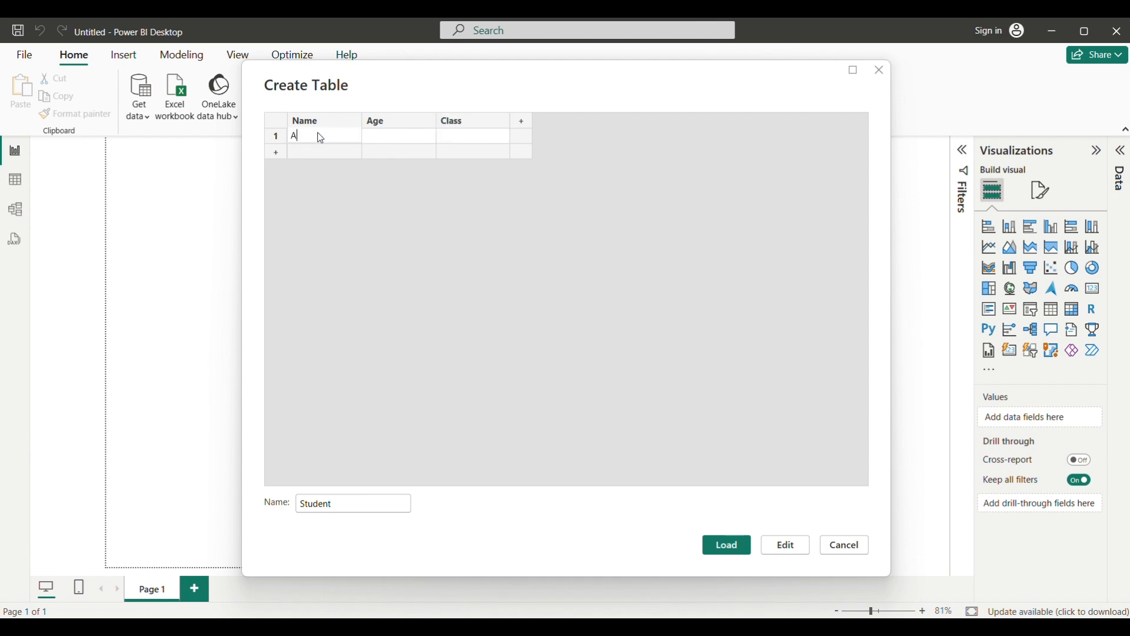
type("mit")
key("Tab")
type("46")
key("Tab")
key("Left")
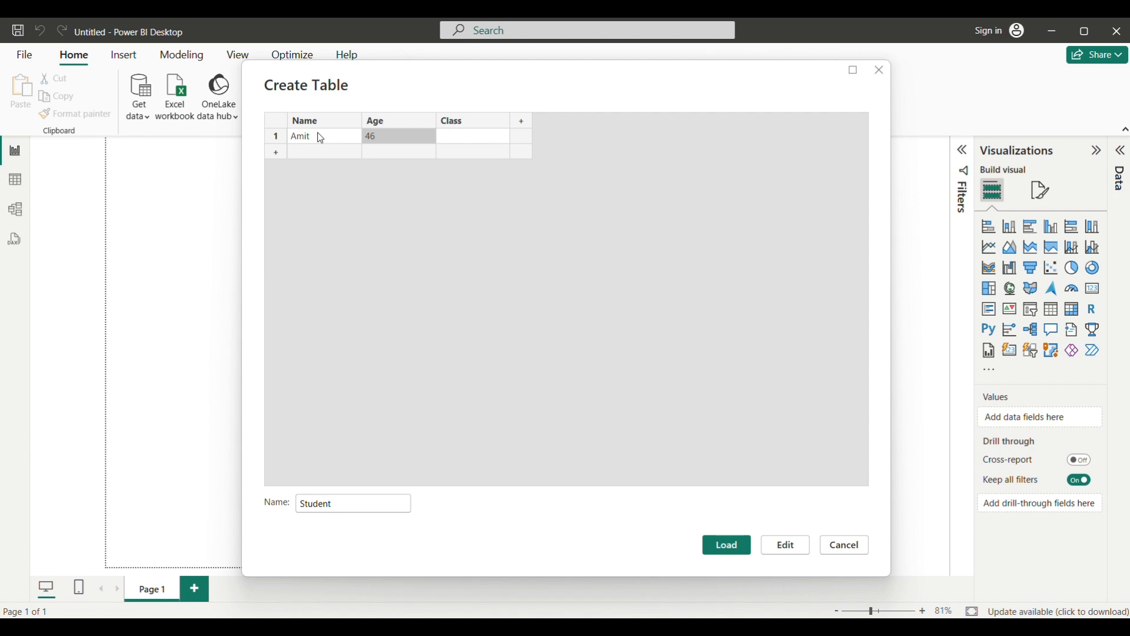
type("16")
key("Tab")
type("8")
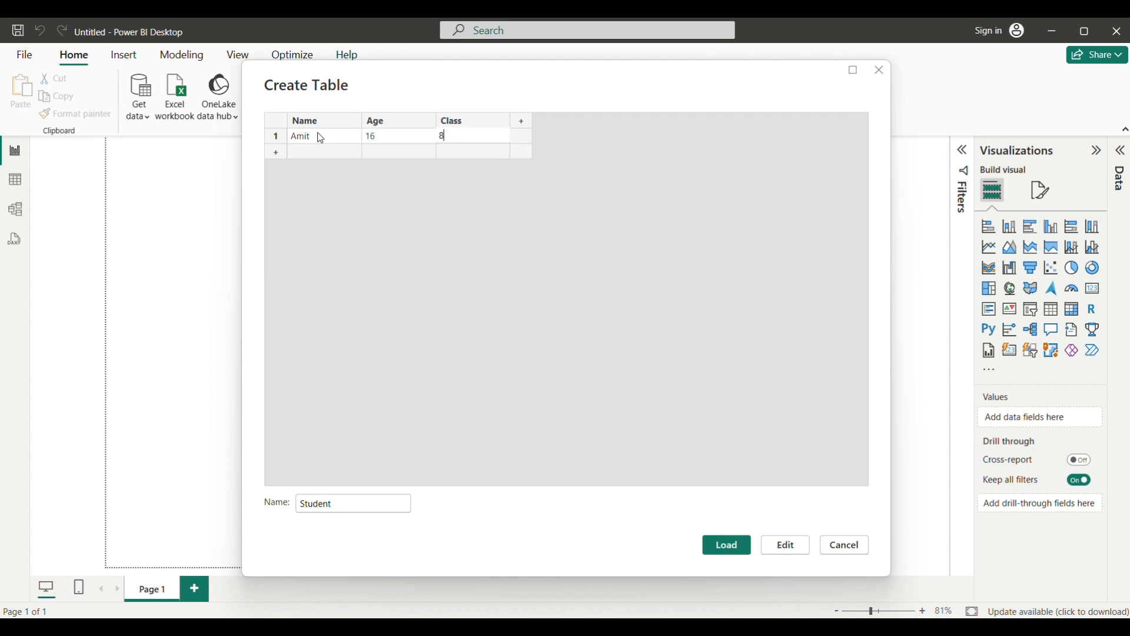
Add a second row with another student's first name, age 14 and class 8
left_click(320, 153)
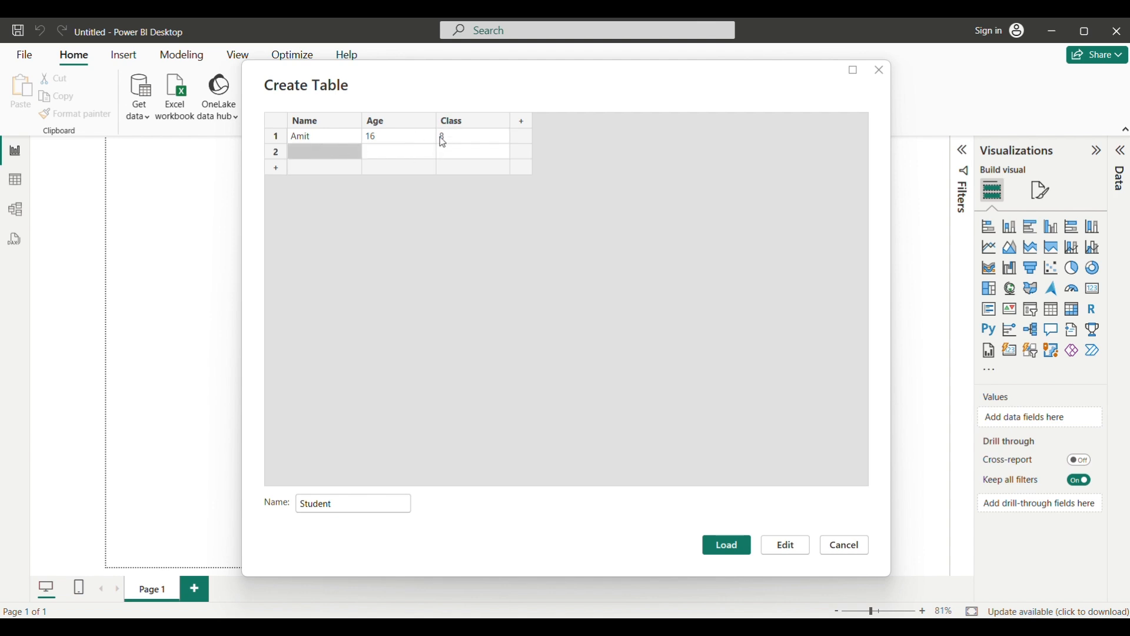
type("sumit")
key("Tab")
type("14")
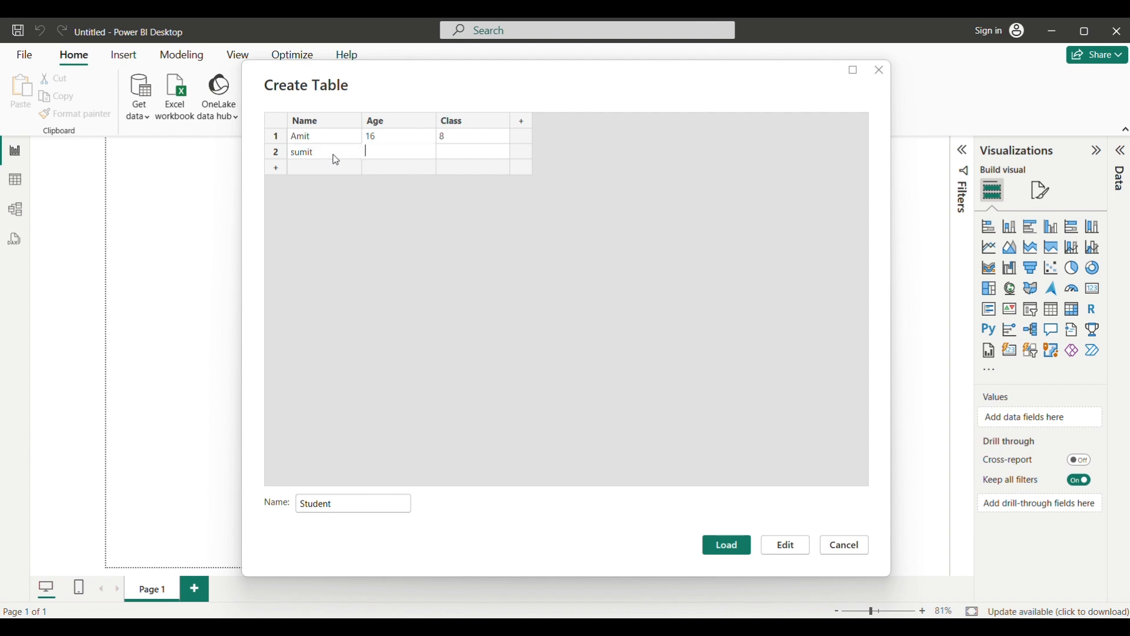
key("Tab")
type("8")
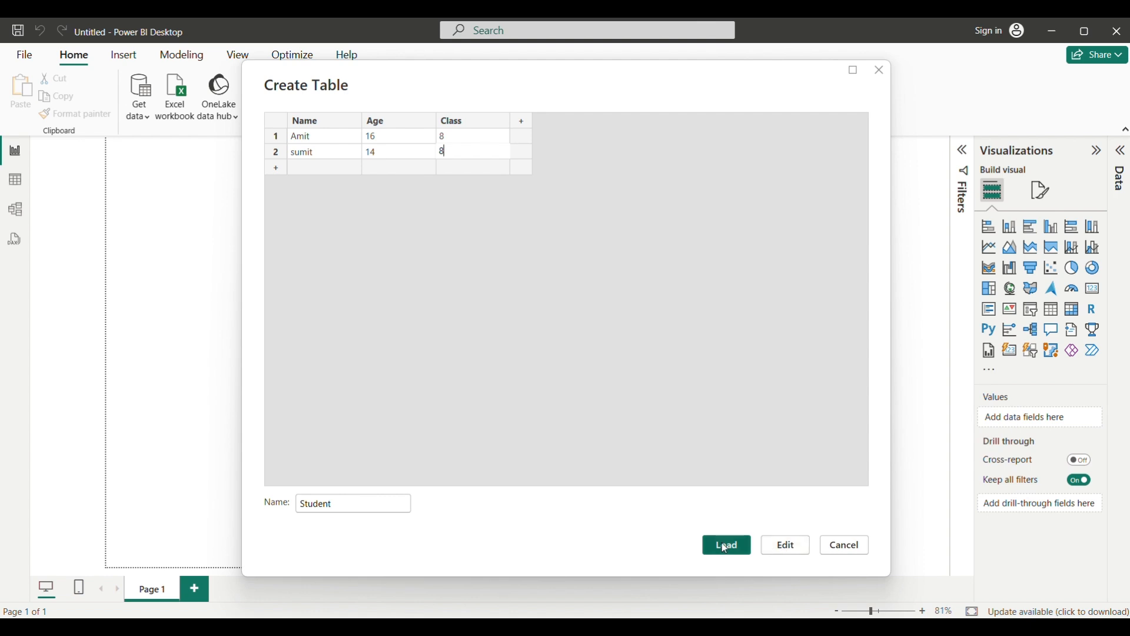
Open the Student table for editing in the Power Query Editor, and close the editor without applying the changes now
left_click(783, 547)
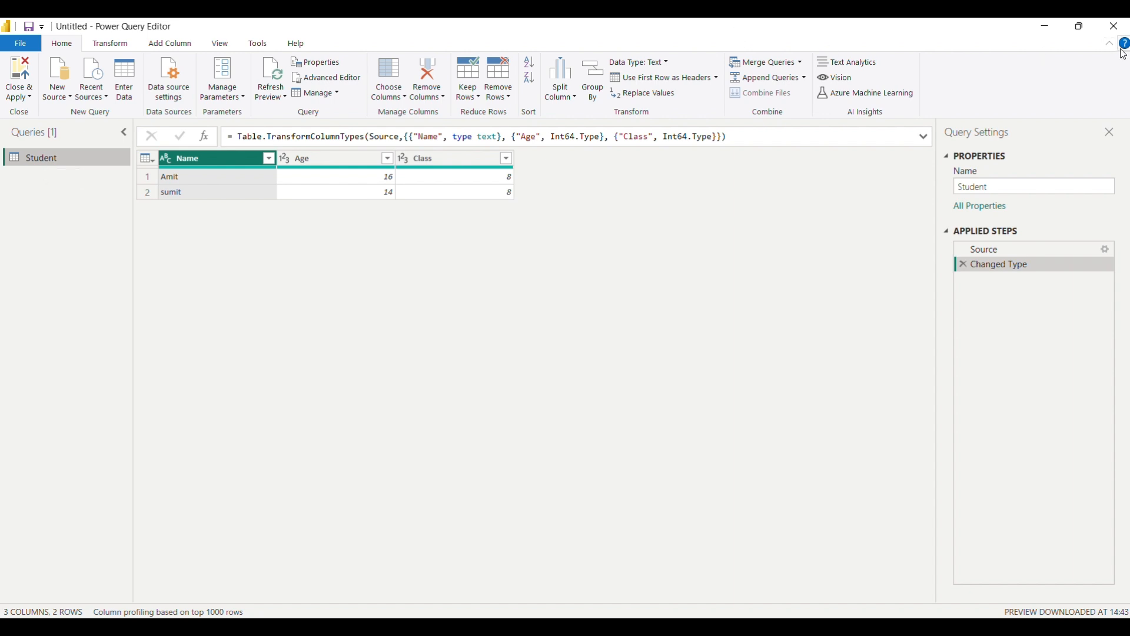
left_click(1117, 27)
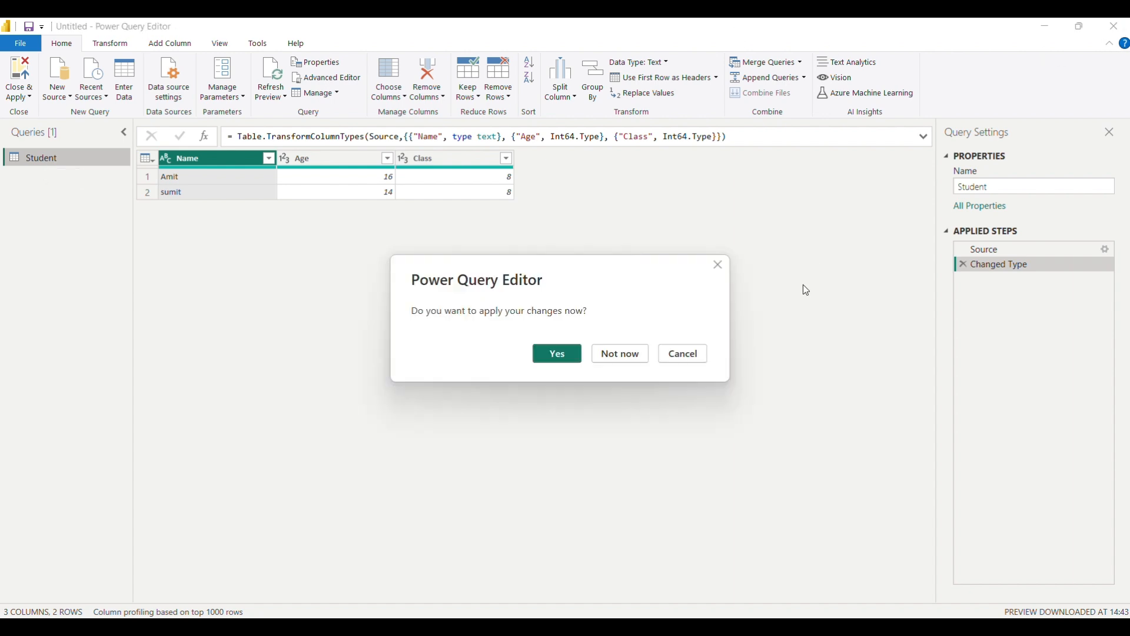
left_click(613, 354)
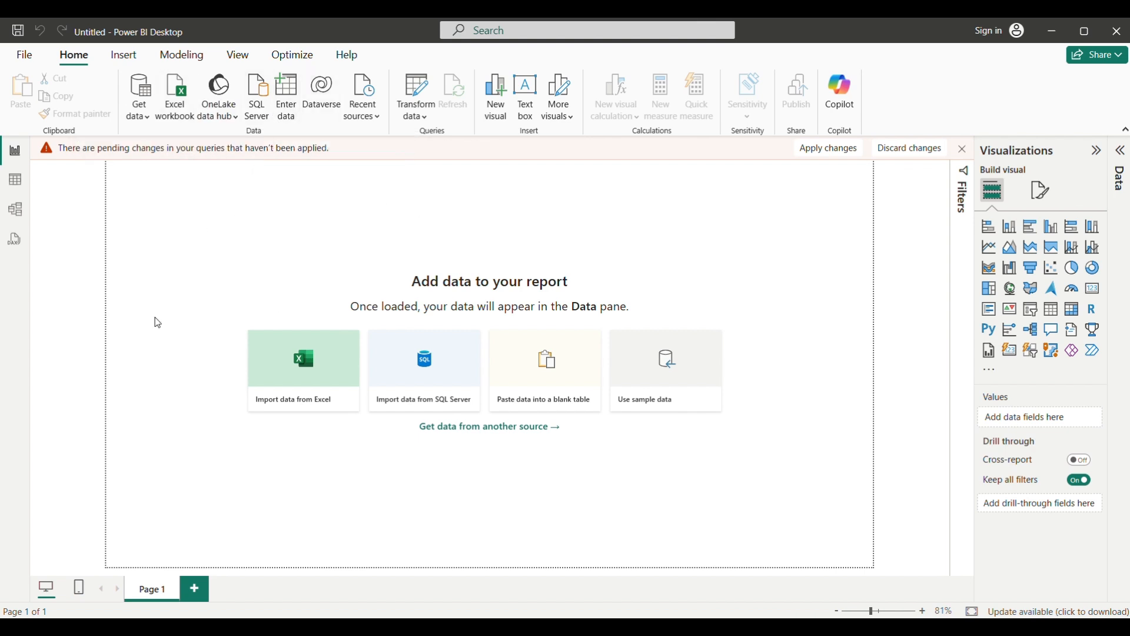
left_click(19, 54)
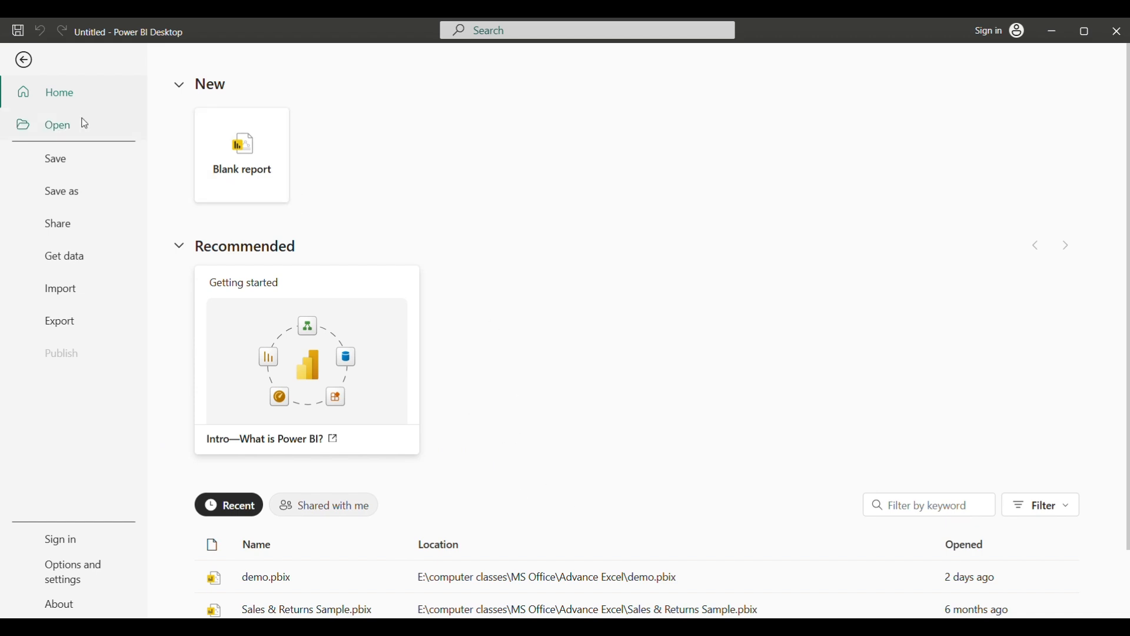
left_click(24, 60)
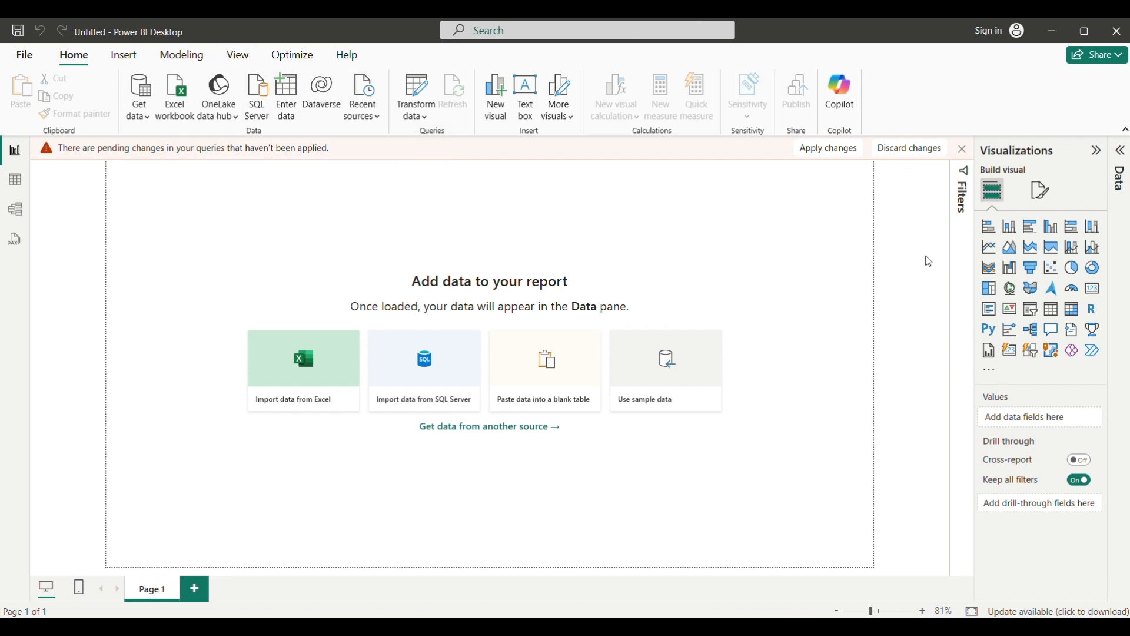
Load the sample data, selecting financials and Sheet1 from Financial Sample.xlsx, and open both for transformation in the Power Query Editor
left_click(676, 380)
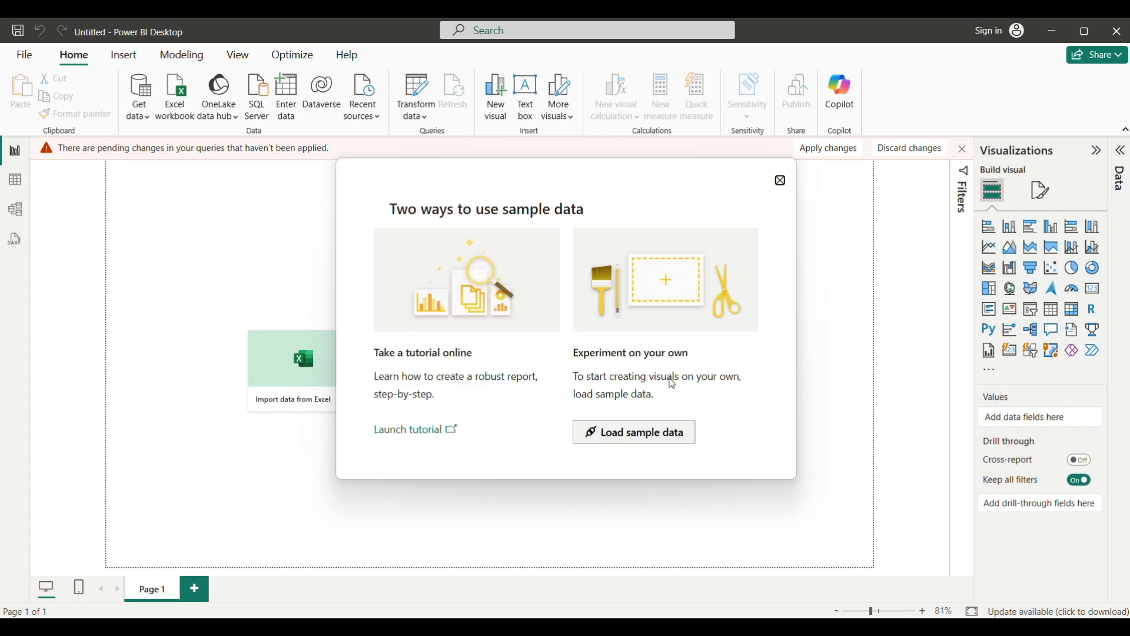
left_click(642, 437)
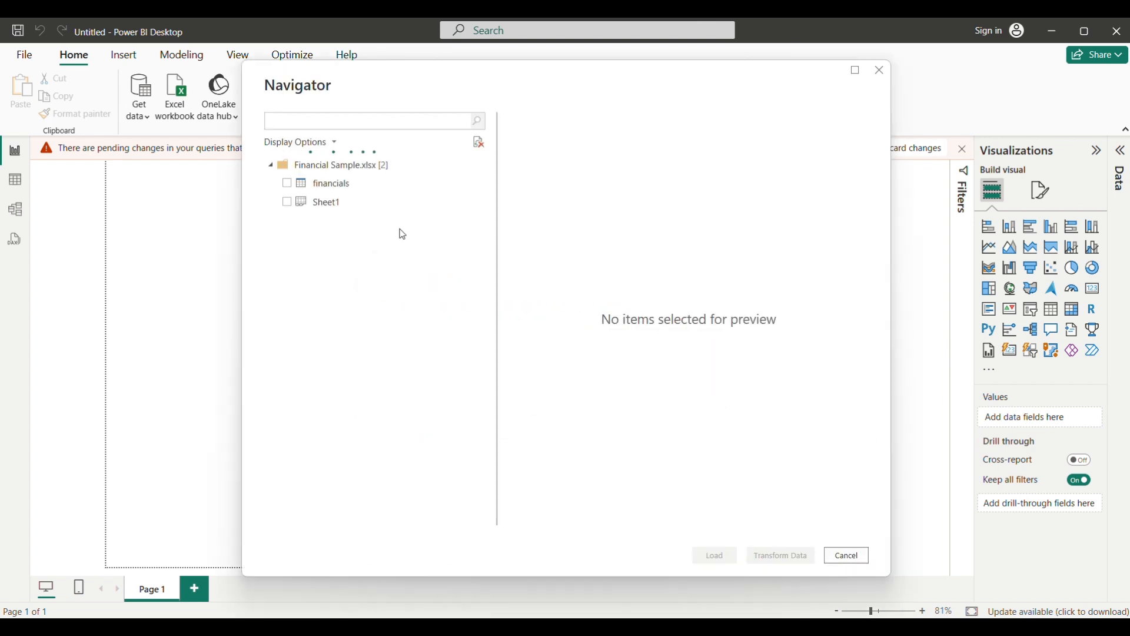
left_click(286, 184)
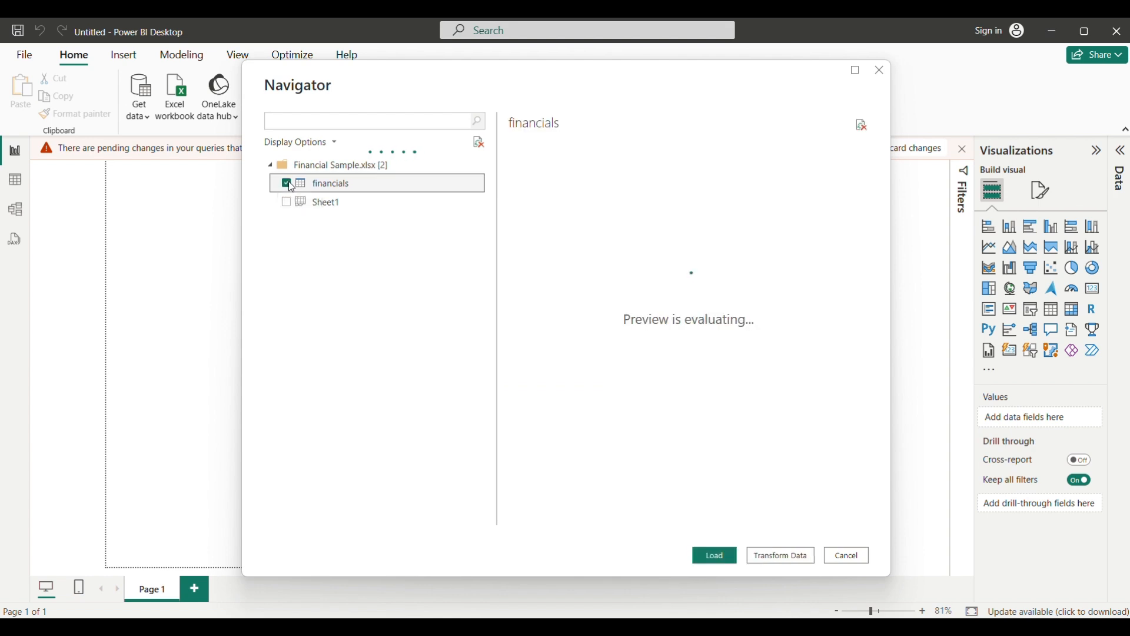
left_click(288, 206)
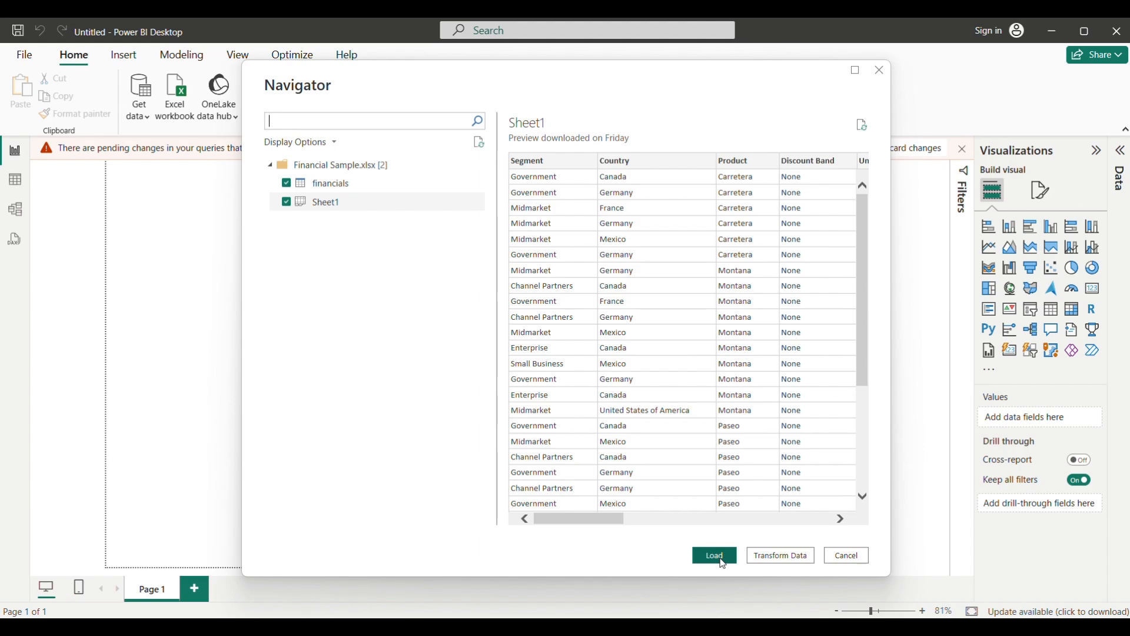
left_click(760, 558)
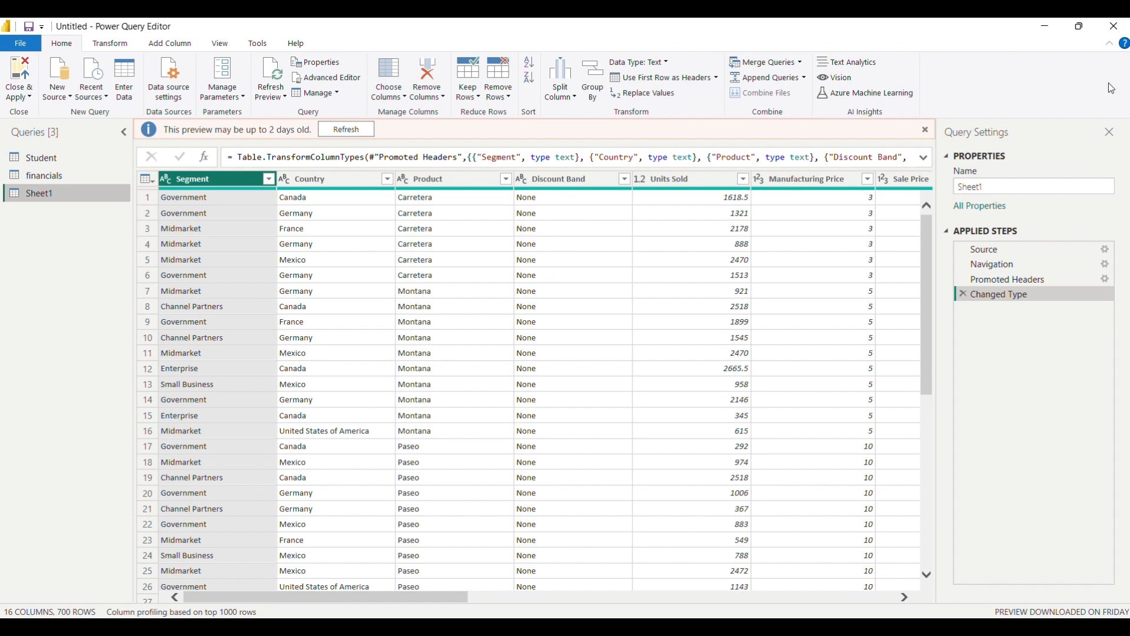
left_click(112, 44)
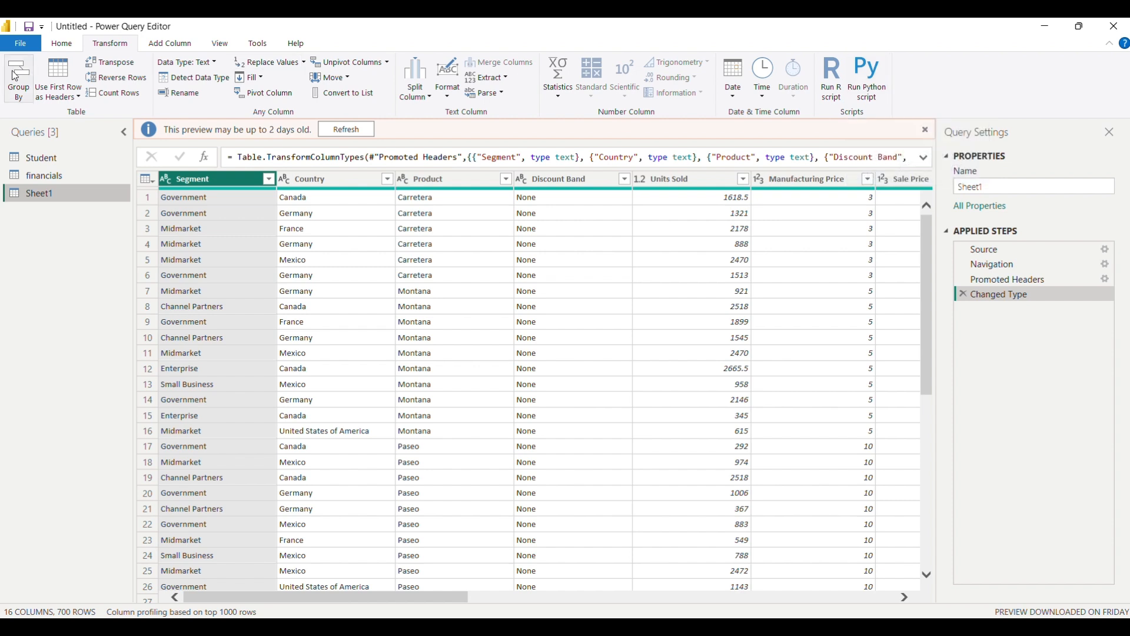
left_click(58, 44)
left_click(21, 43)
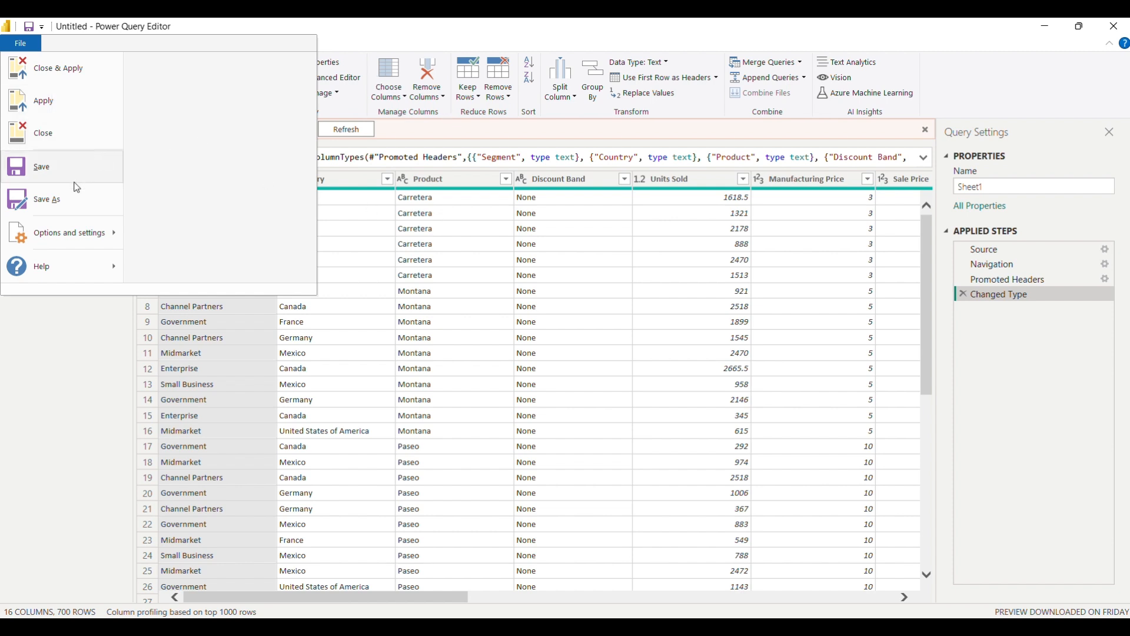
left_click(388, 298)
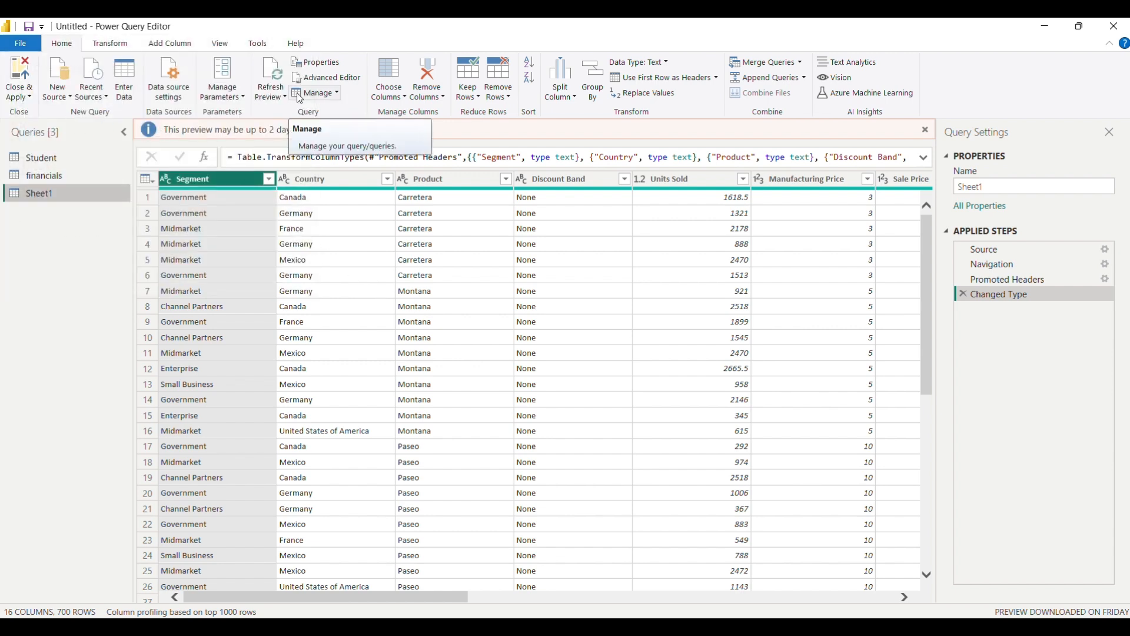
left_click(24, 96)
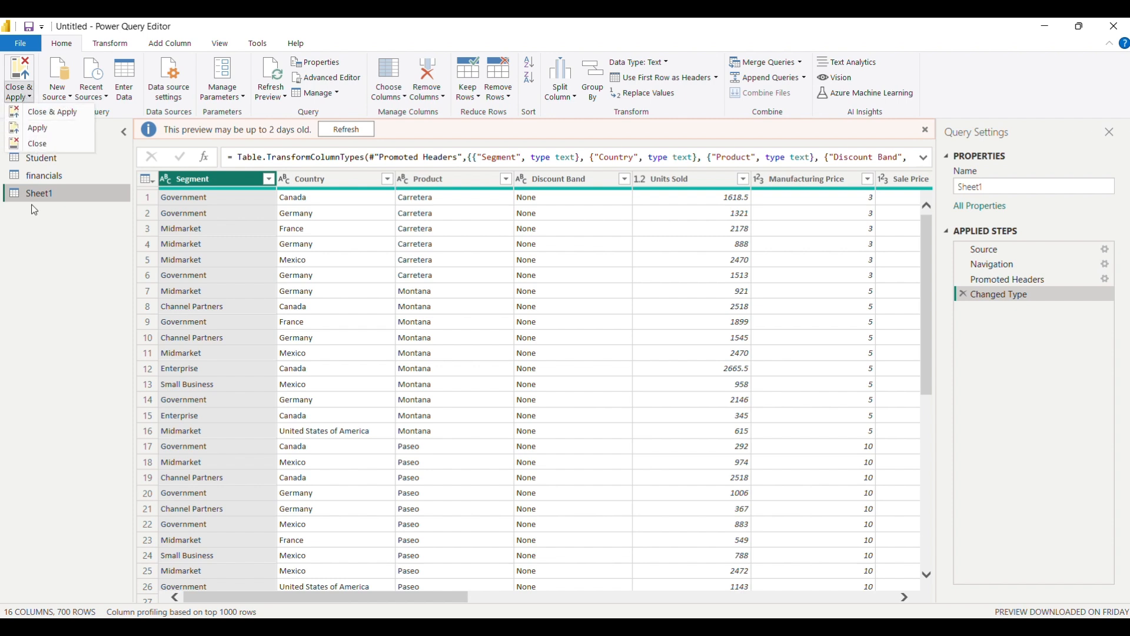
left_click(62, 98)
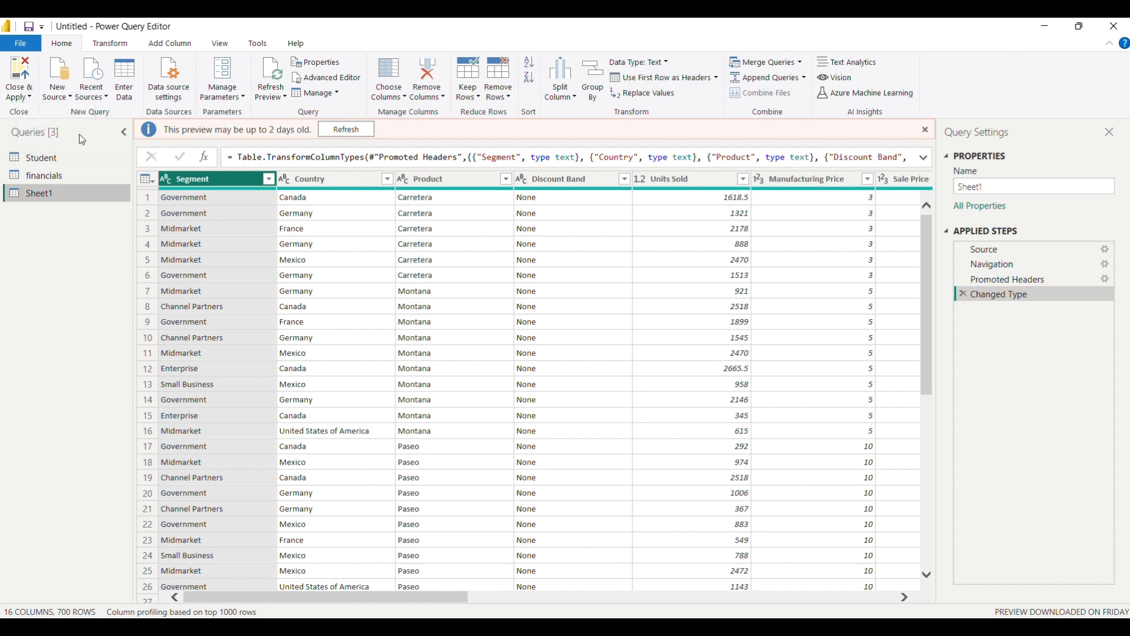
left_click(63, 97)
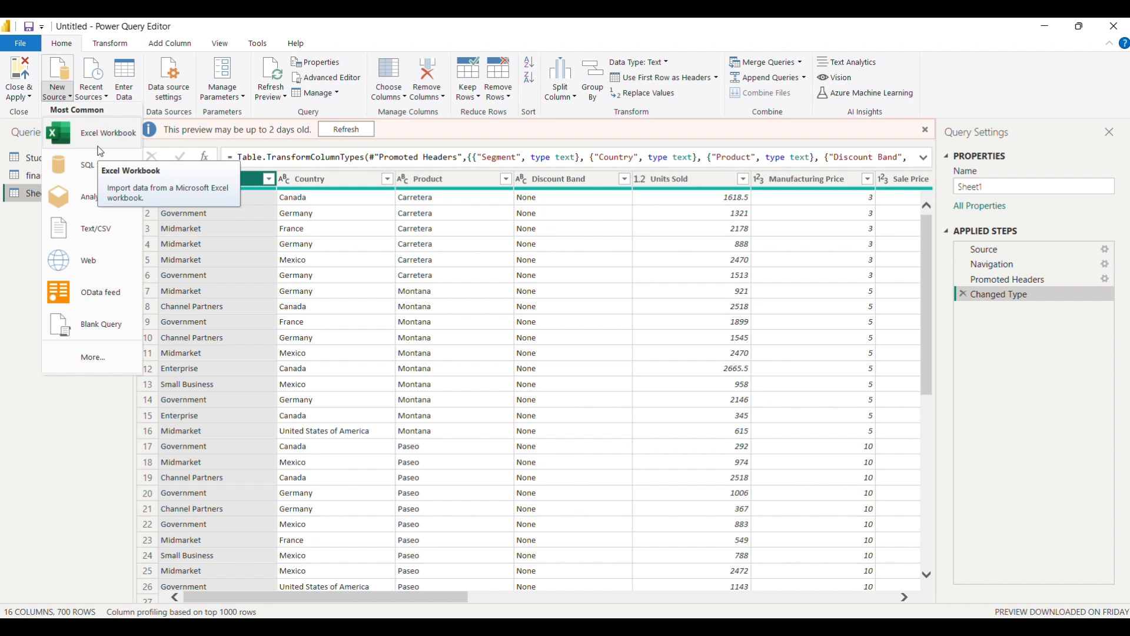
left_click(10, 238)
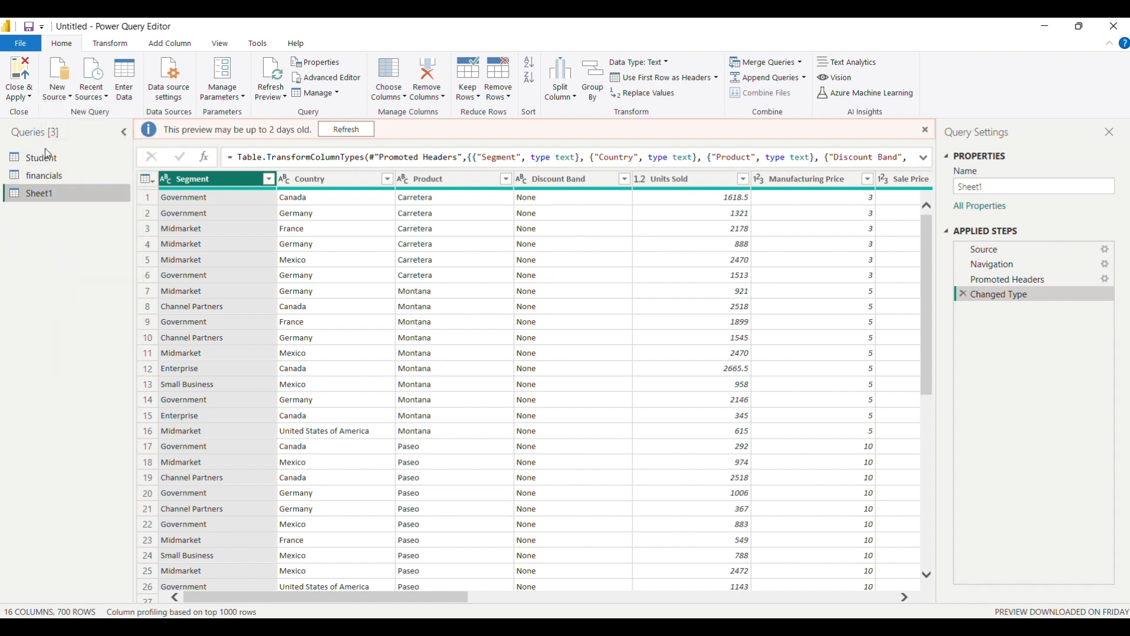
View the data of the Student, financials and Sheet1 queries one after another
left_click(58, 162)
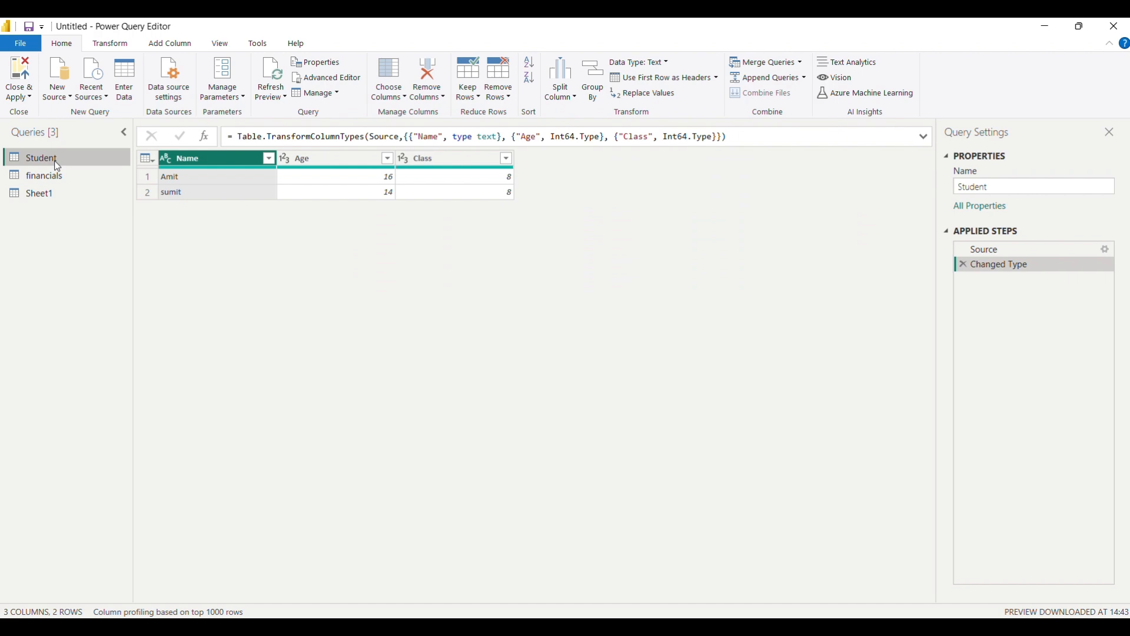
left_click(52, 175)
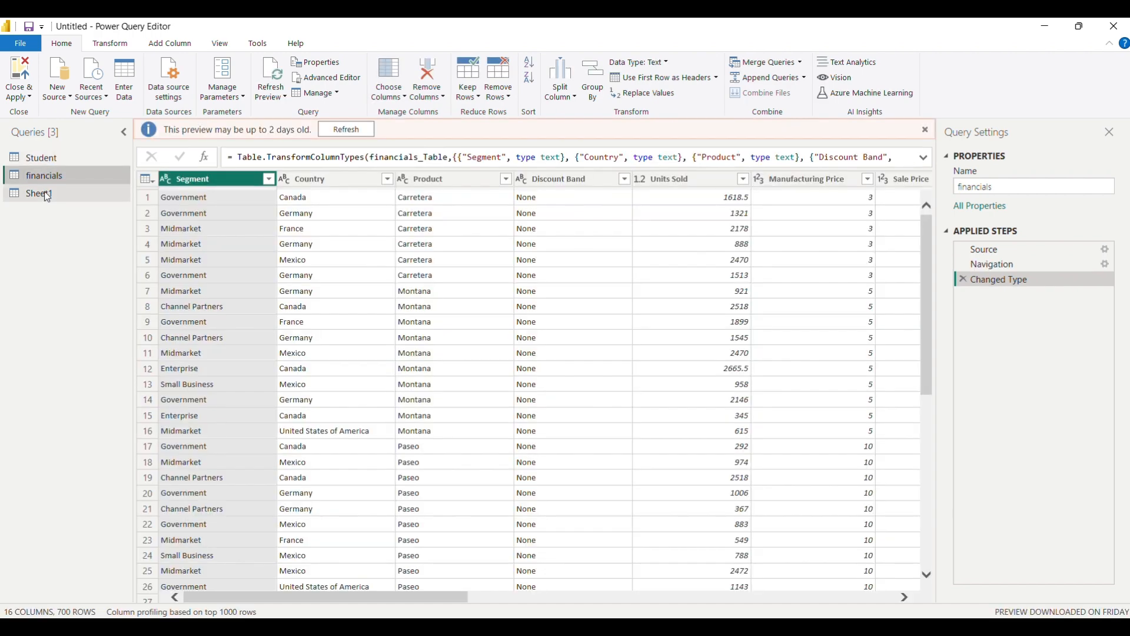
left_click(47, 194)
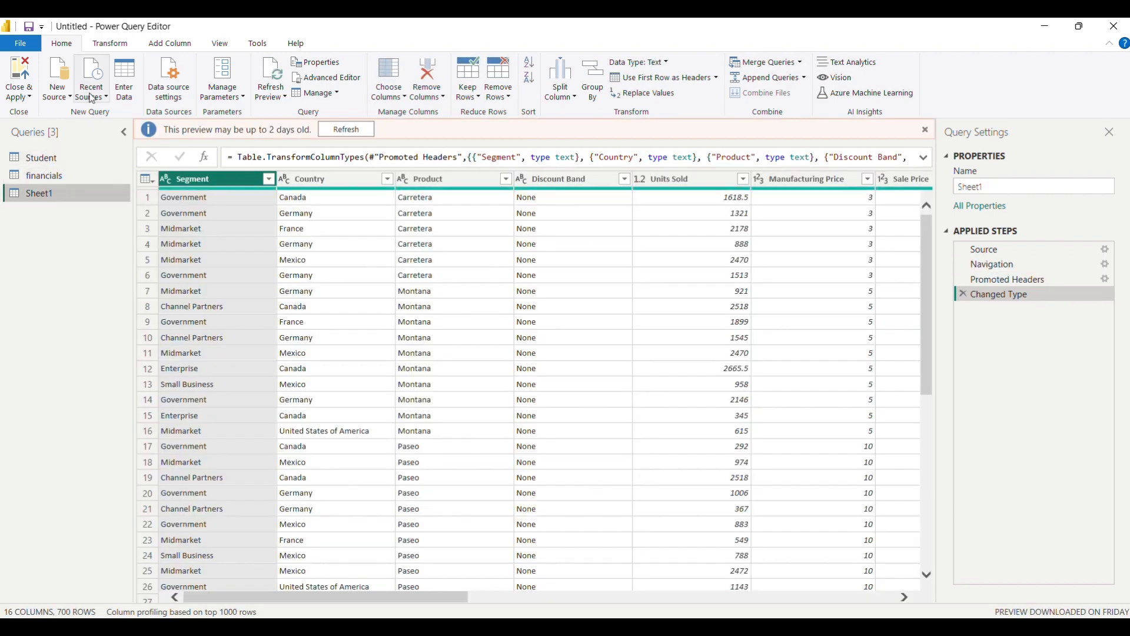
Import the Orders, People and Returns sheets from the recent source Sample - Superstore.xlsx
left_click(92, 95)
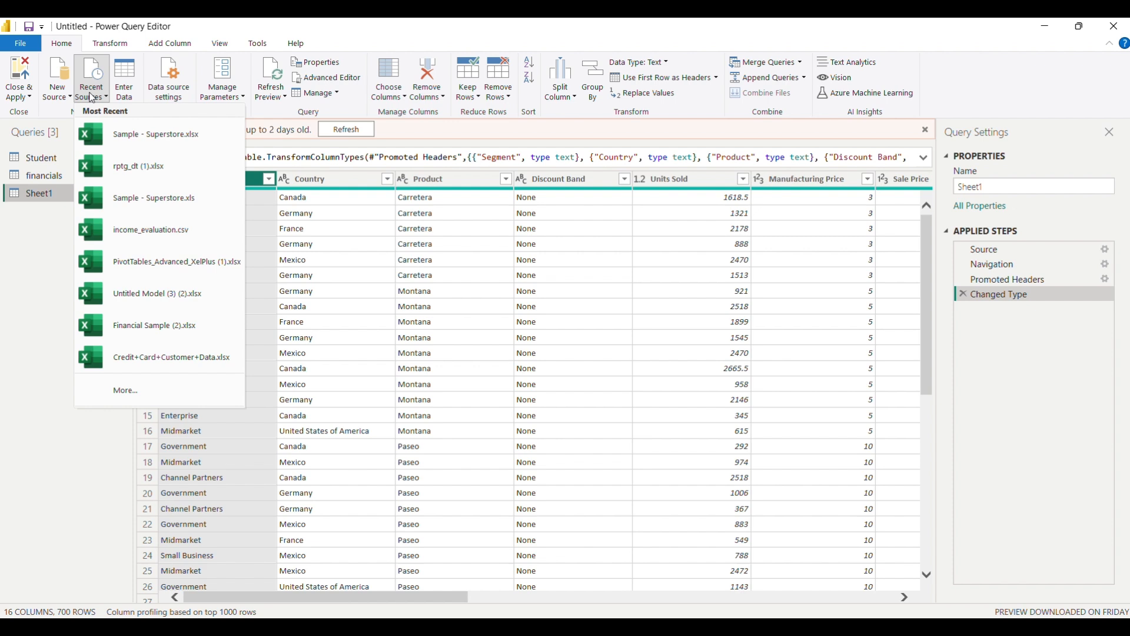
left_click(180, 134)
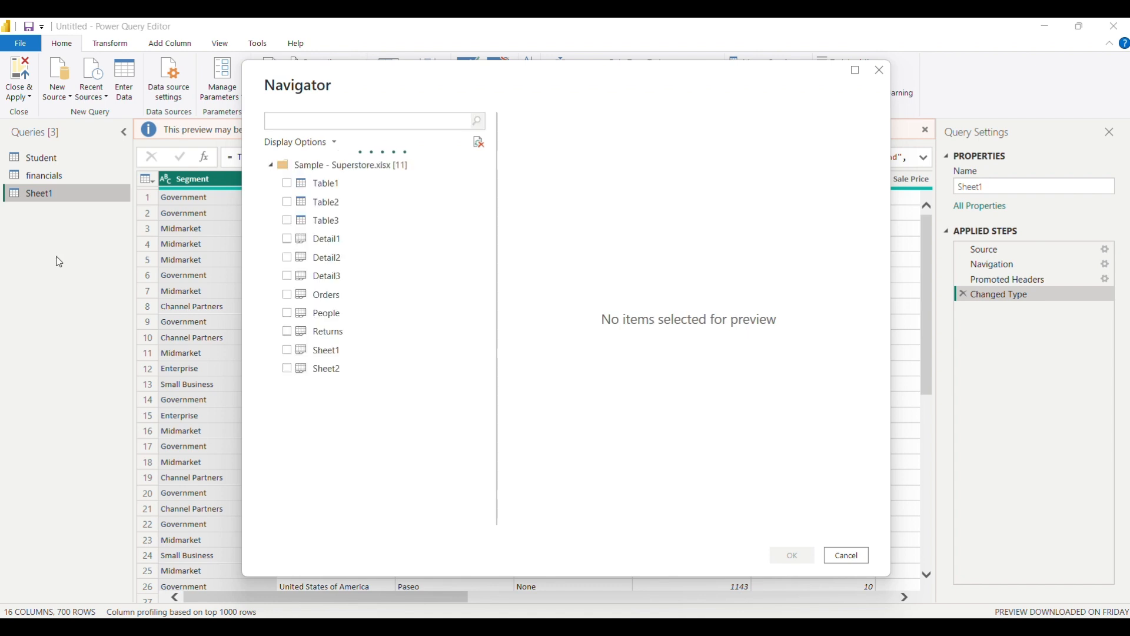
left_click(286, 294)
left_click(286, 313)
left_click(285, 334)
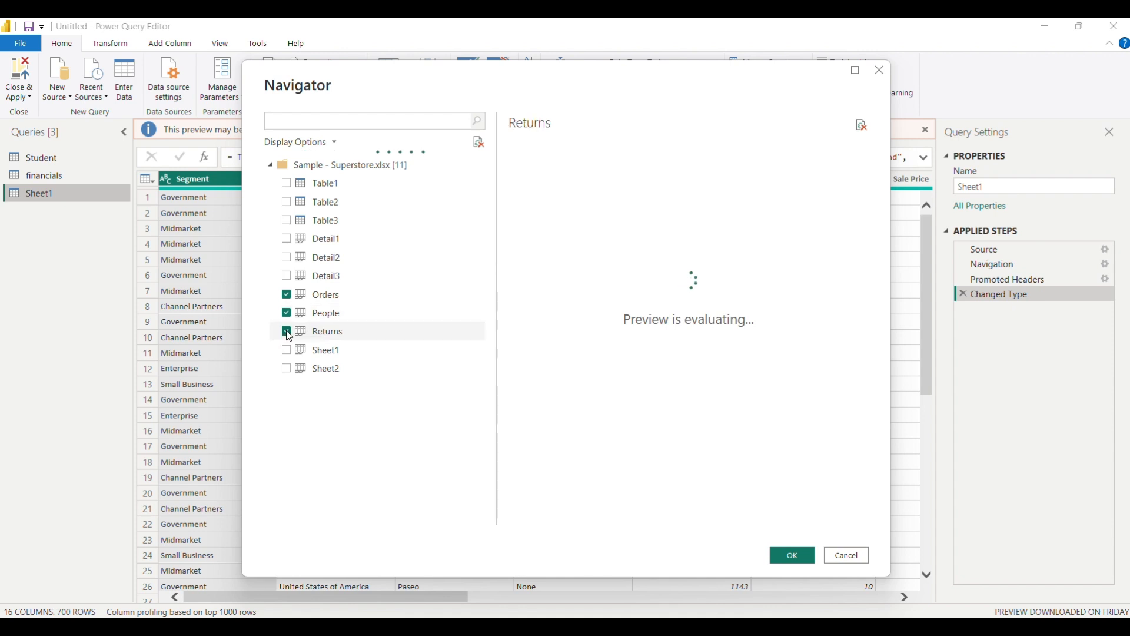
left_click(807, 554)
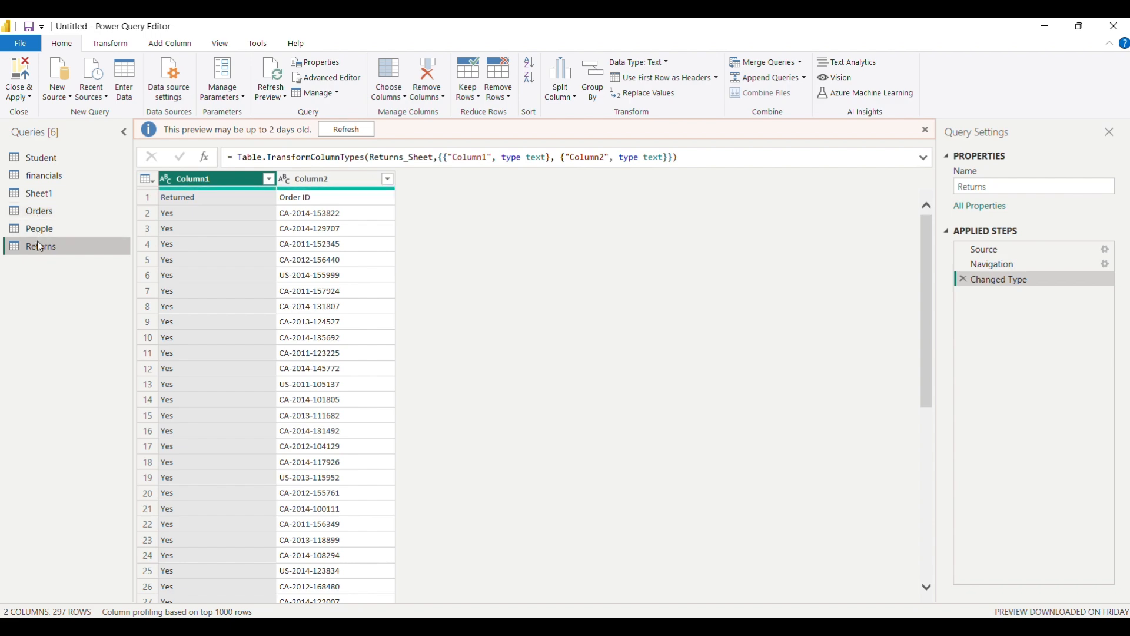
View the data of the People, Orders and financials queries one after another
left_click(38, 233)
left_click(41, 213)
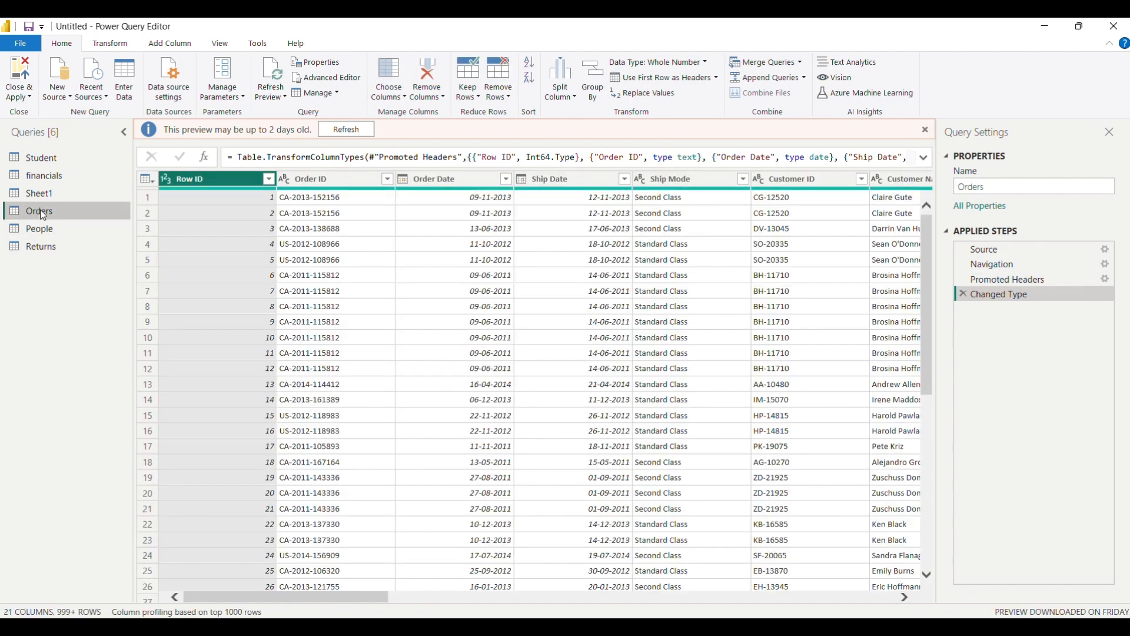
left_click(53, 175)
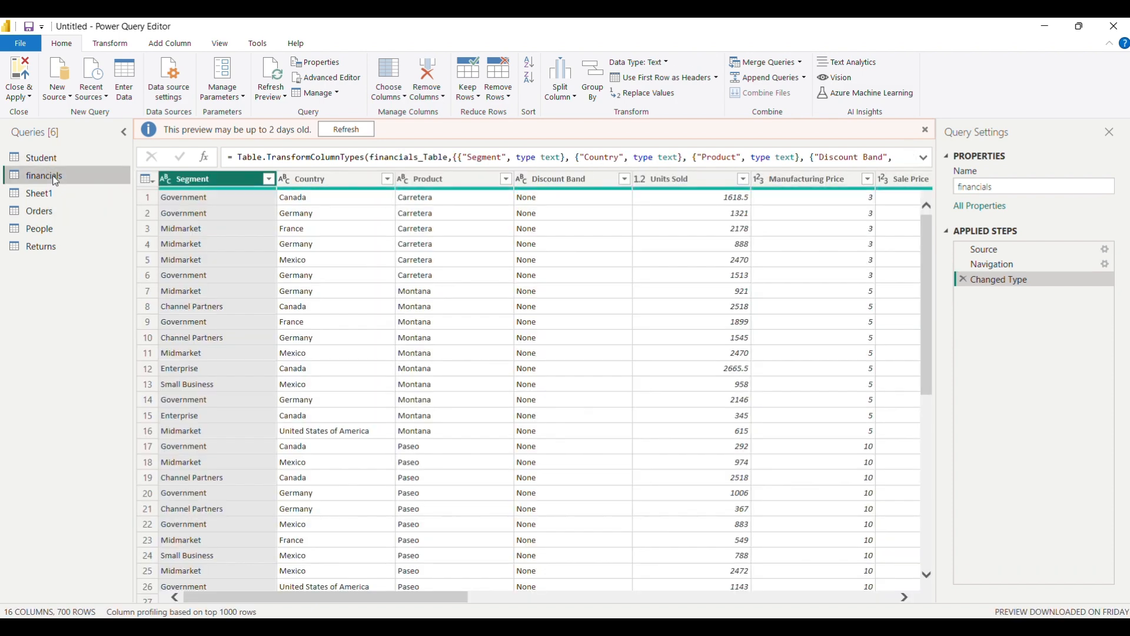
Look at the blank table for manual data entry, cancel it, and view the Student and financials queries
left_click(129, 102)
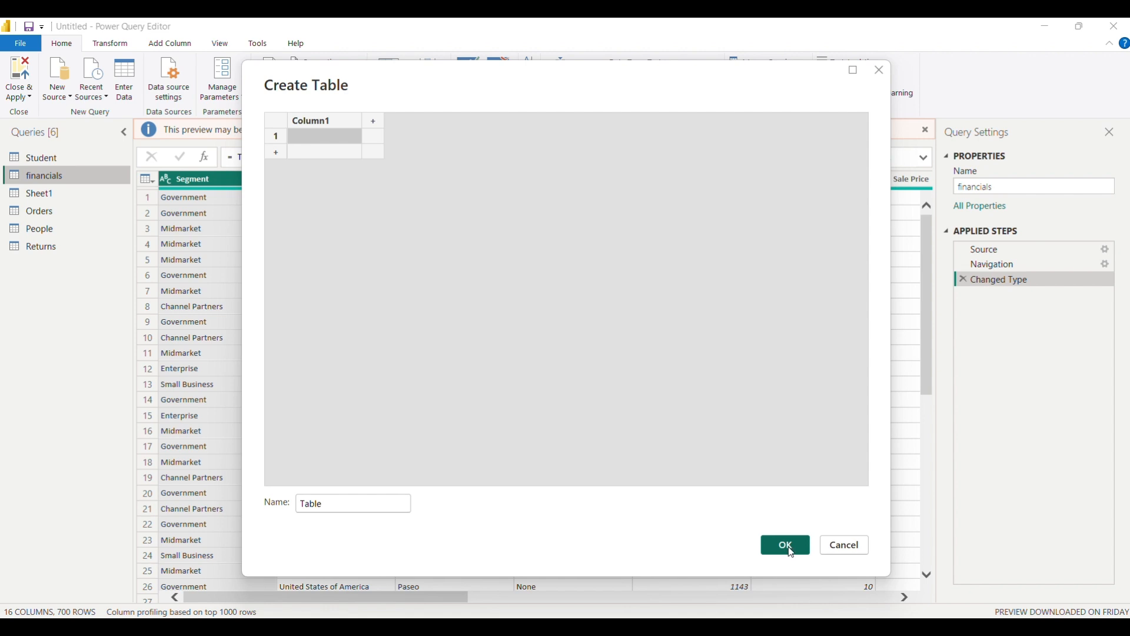
left_click(845, 547)
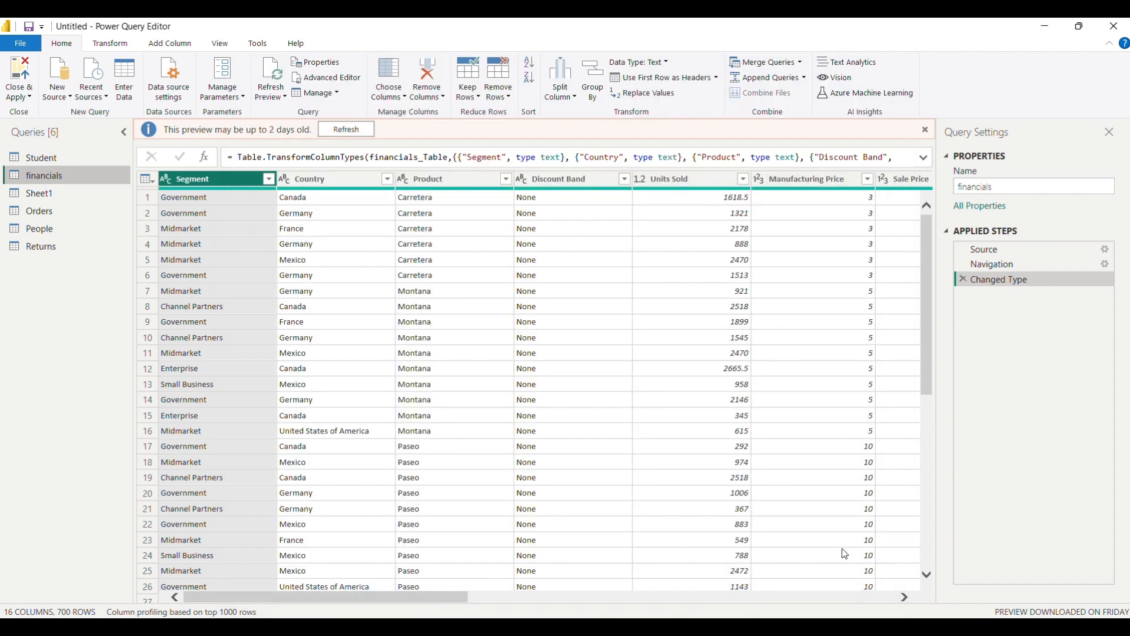
left_click(53, 163)
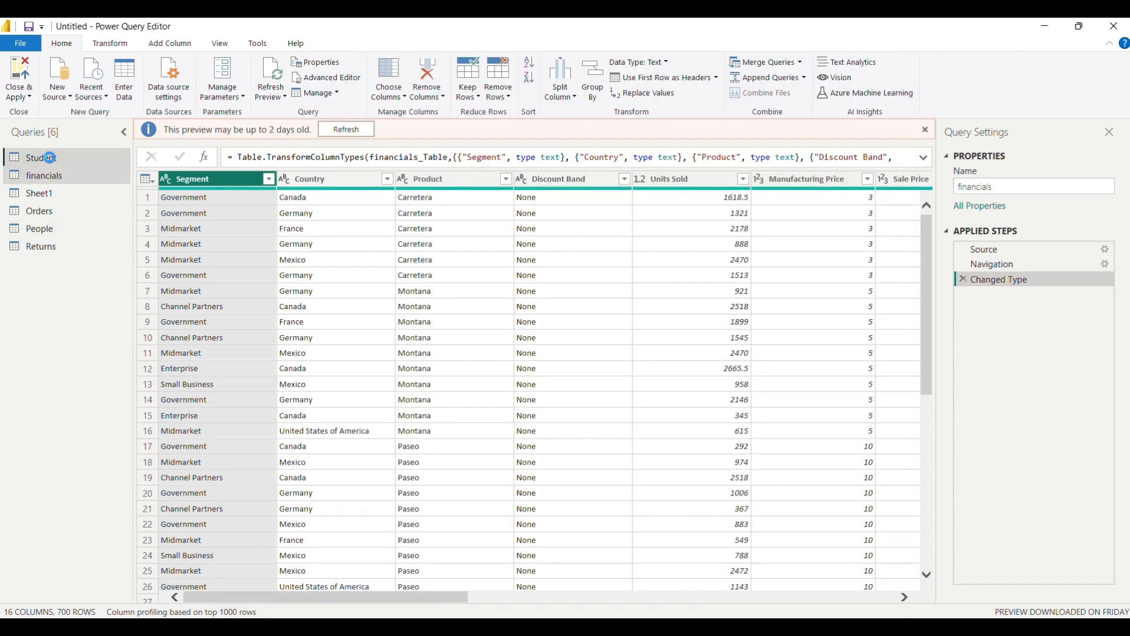
left_click(37, 179)
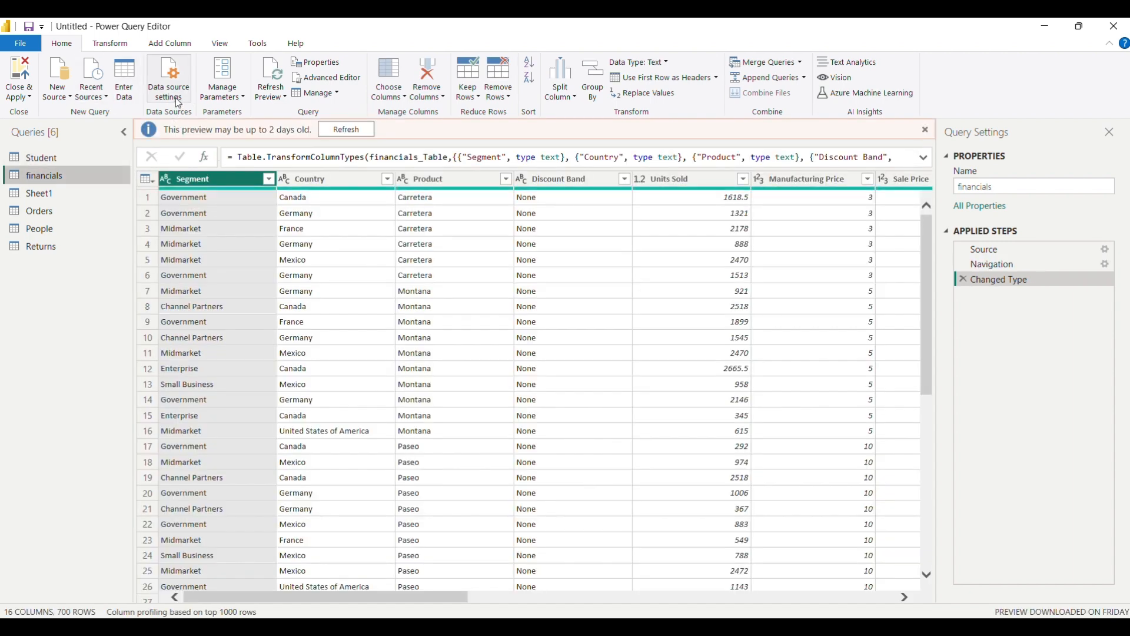
Review the data source settings of the current file and the Manage Parameters options, closing both without changes
left_click(178, 103)
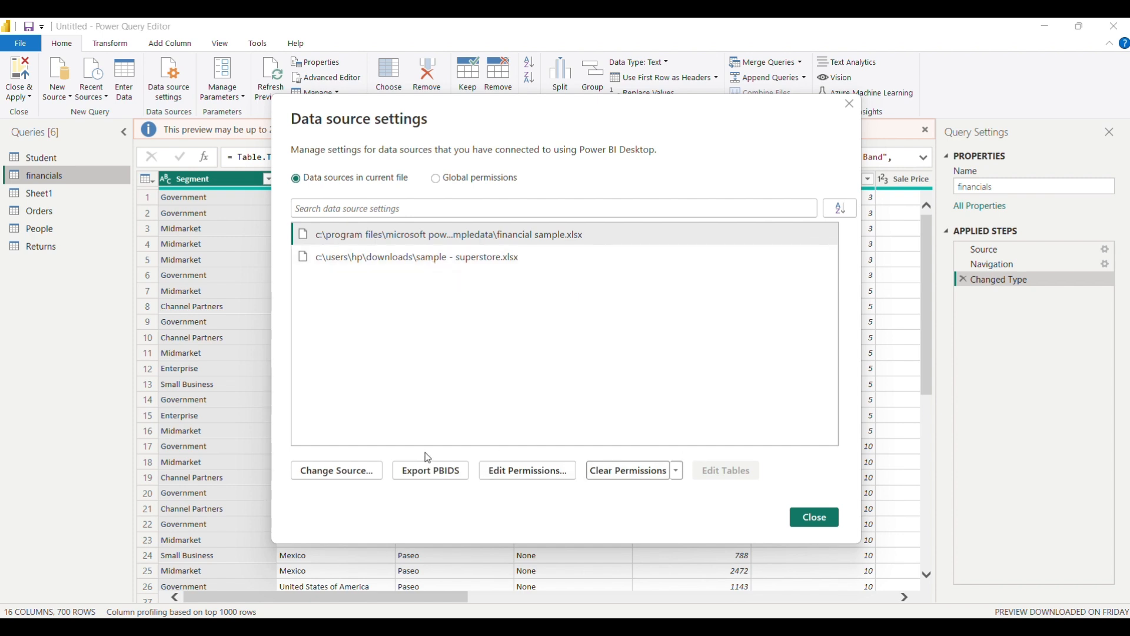
left_click(813, 518)
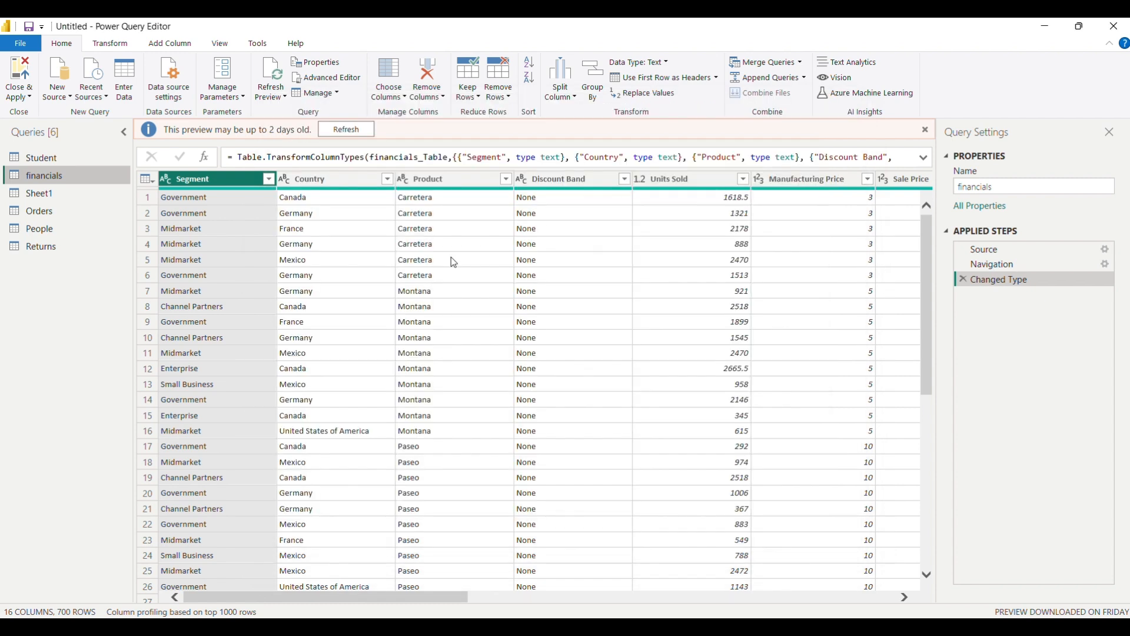
left_click(234, 96)
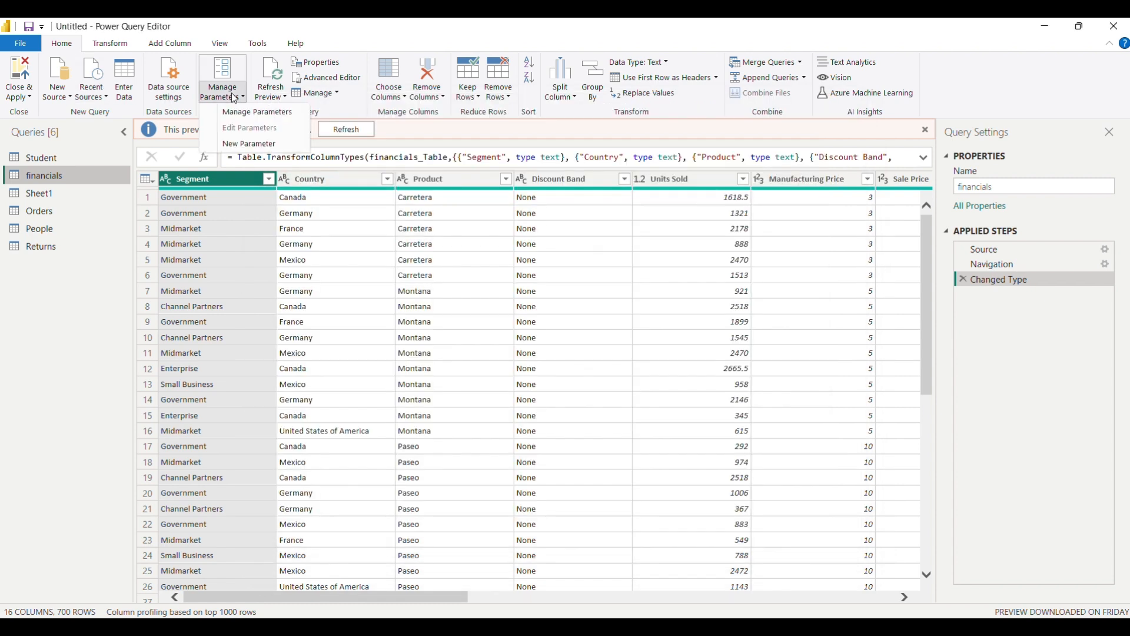
left_click(232, 111)
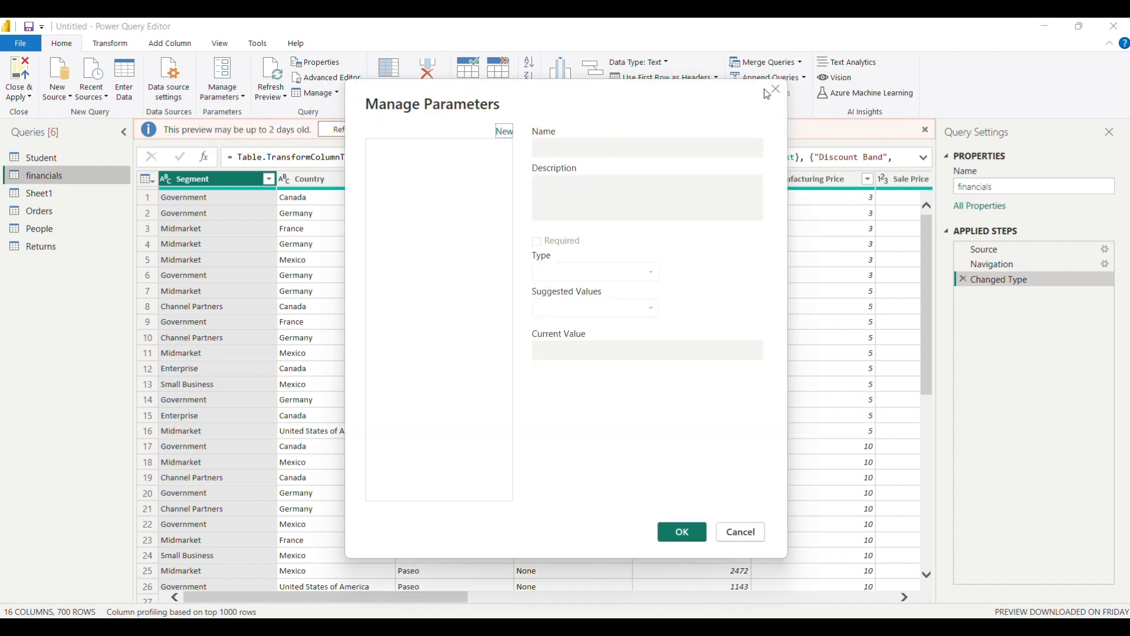
left_click(776, 91)
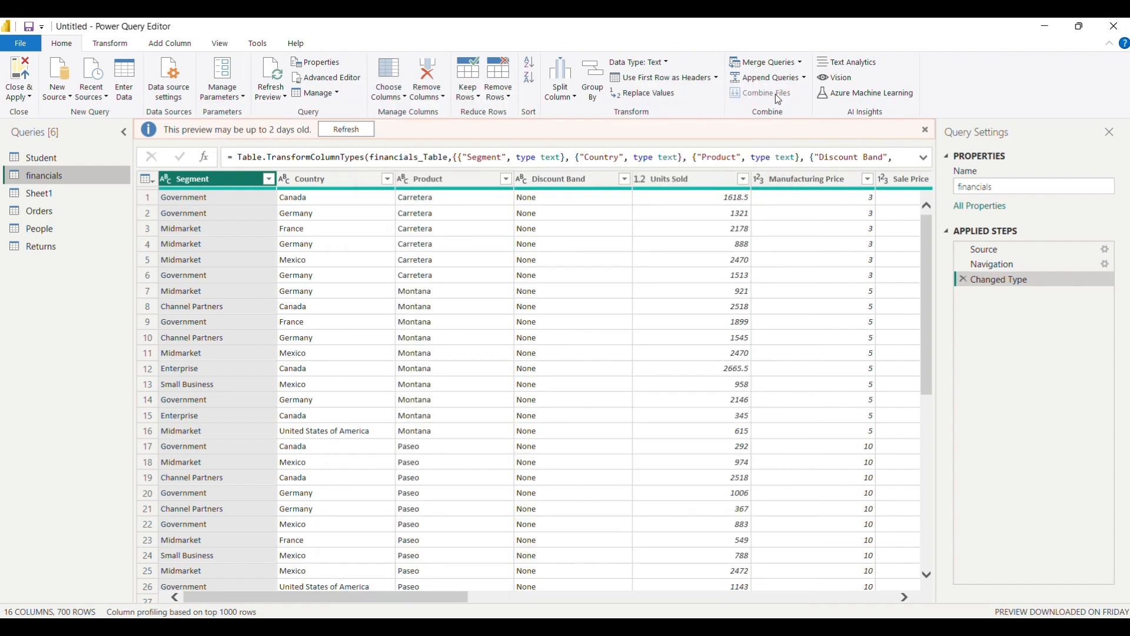
left_click(278, 90)
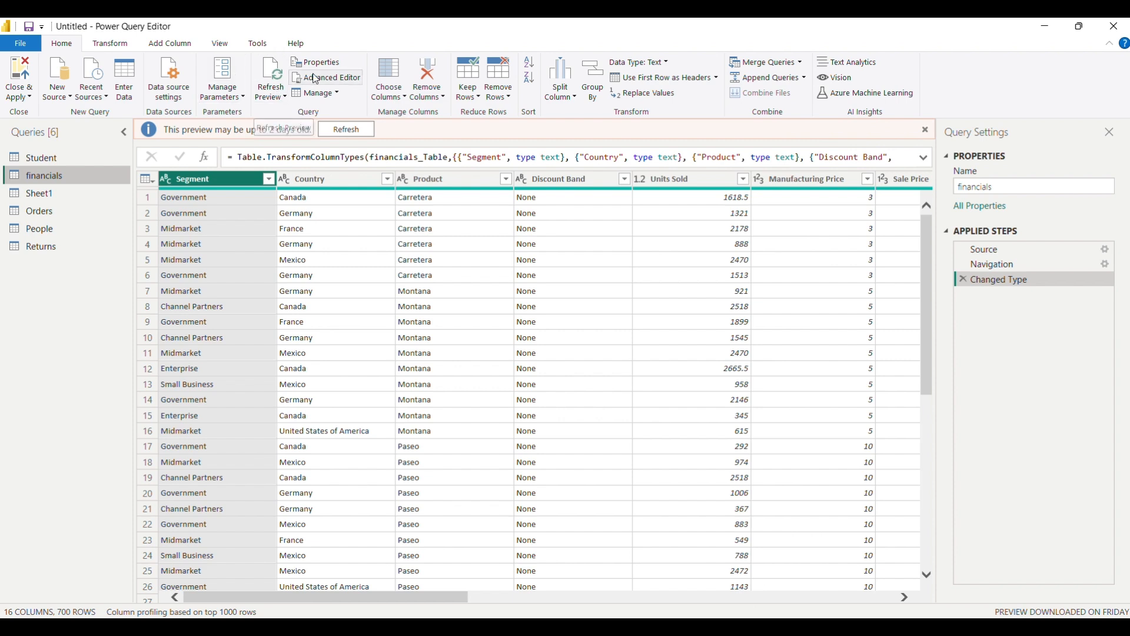
Rename the financials query as fin through its query properties, leaving the description empty
left_click(295, 64)
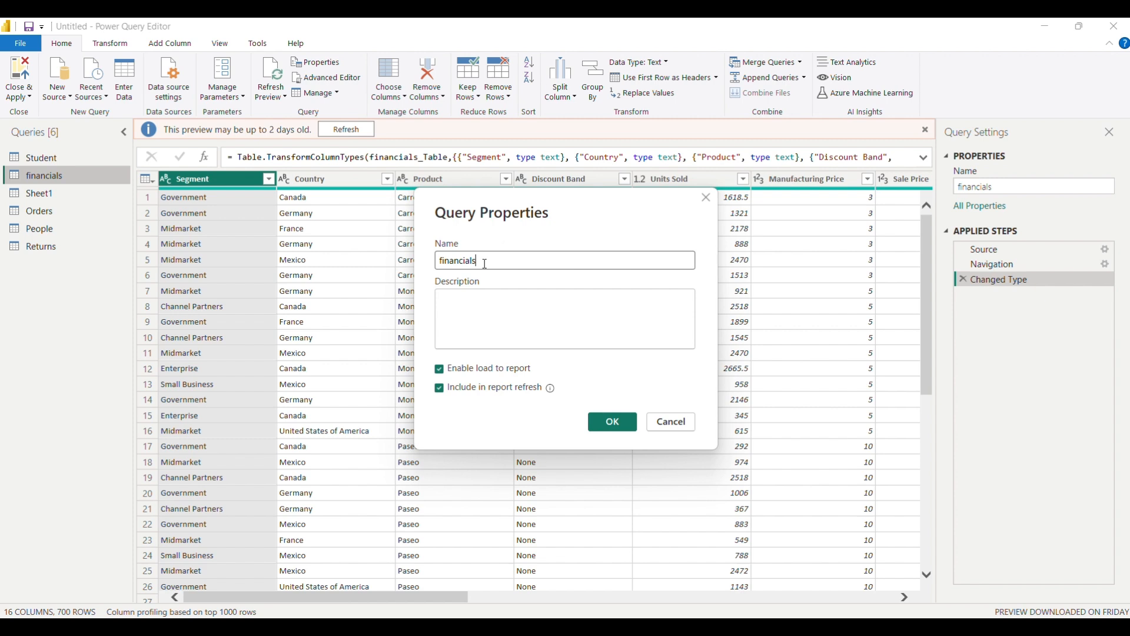
left_click(485, 263)
key("BackSpace")
key("BackSpace")
key("BackSpace")
key("BackSpace")
key("BackSpace")
key("BackSpace")
key("BackSpace")
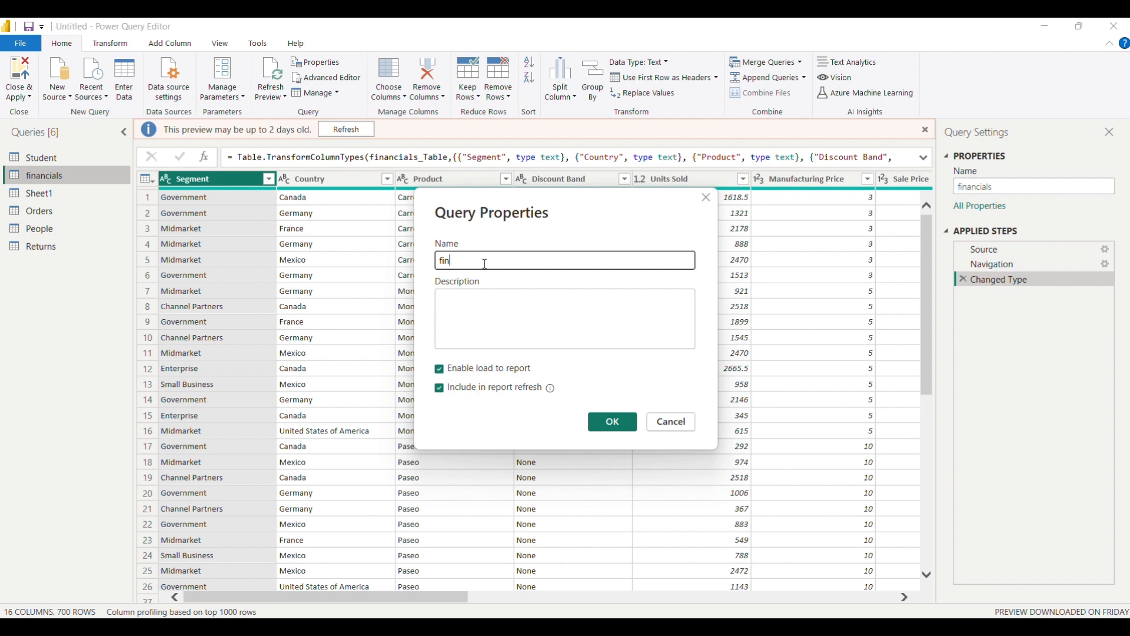
left_click(470, 322)
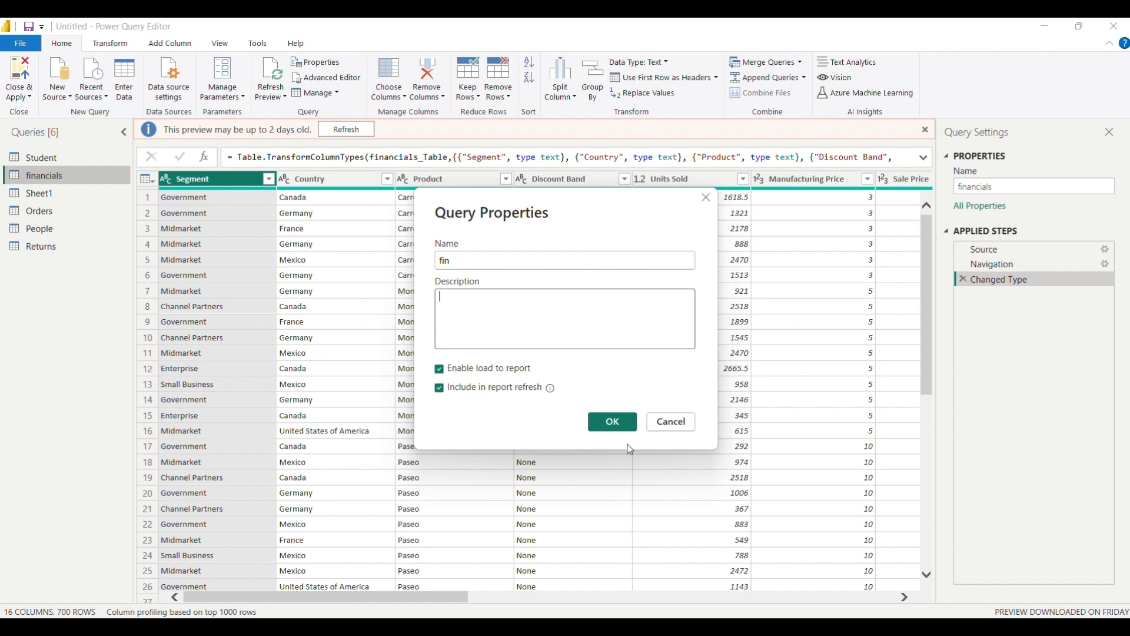
left_click(618, 422)
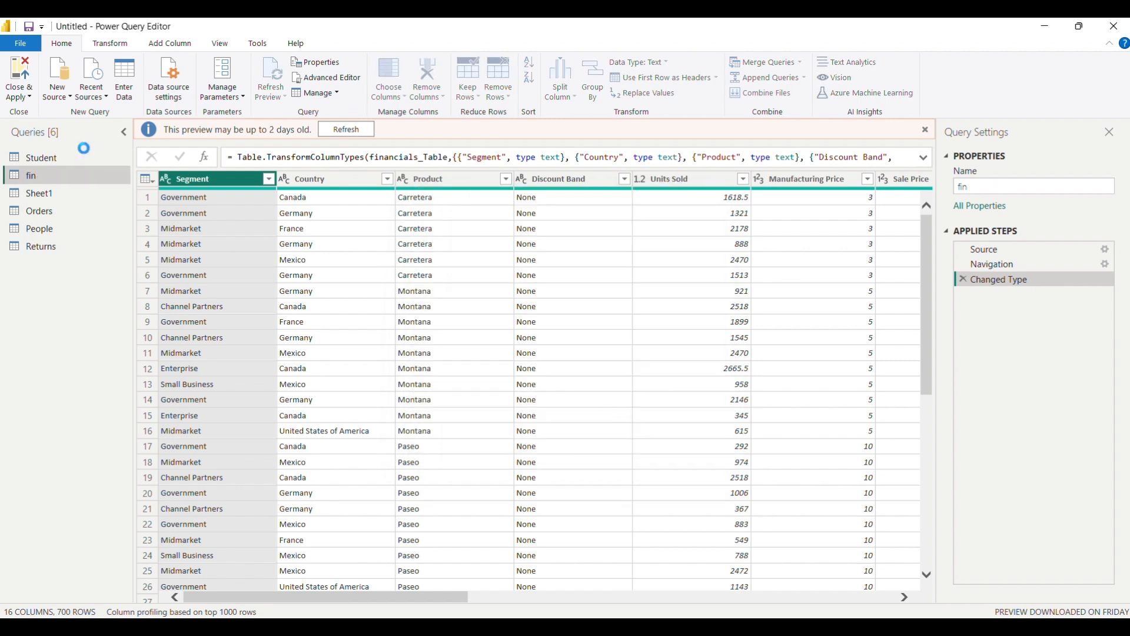
Rename the selected query as example in the query settings
left_click(972, 192)
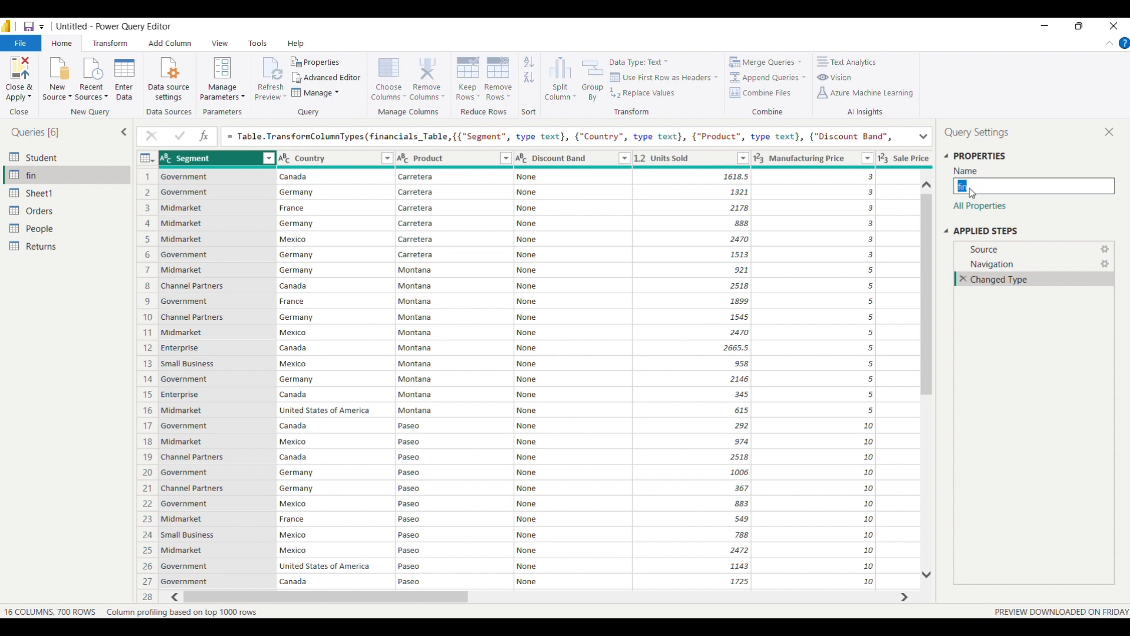
type("exampo")
key("Return")
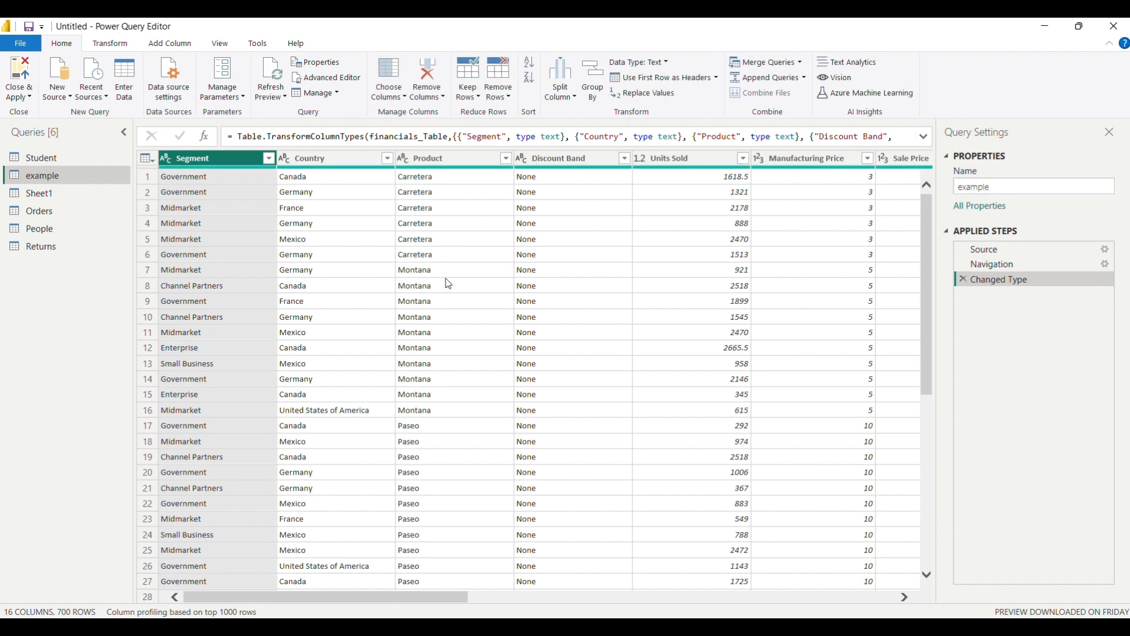
Open the example query's code in the Advanced Editor and examine the source file path, item name and kind
left_click(363, 87)
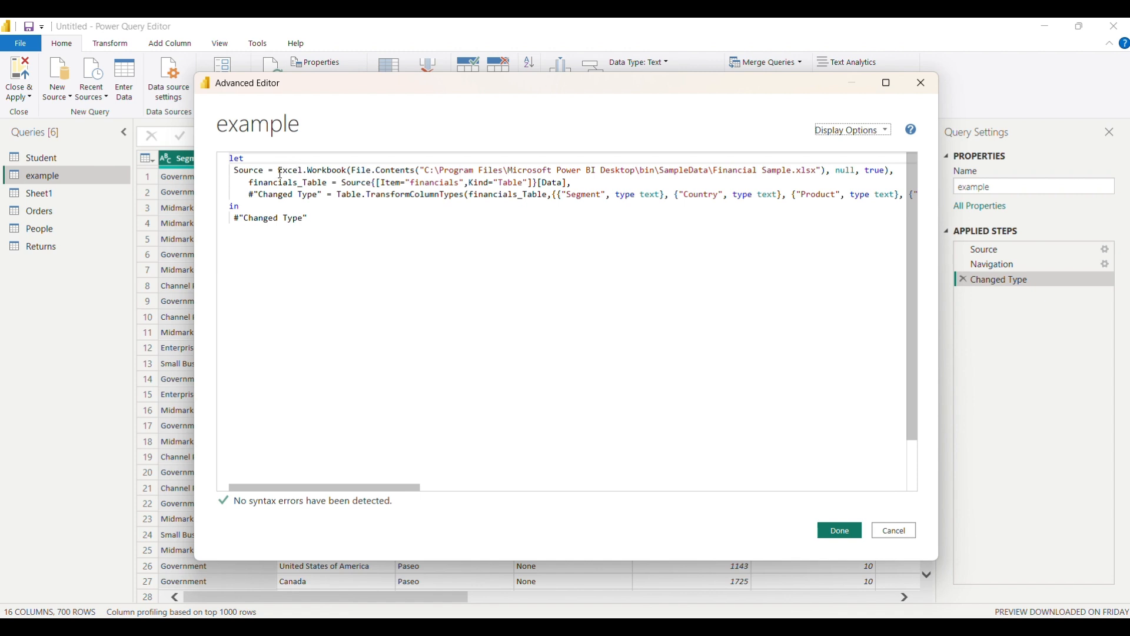
left_click_drag(281, 173, 447, 227)
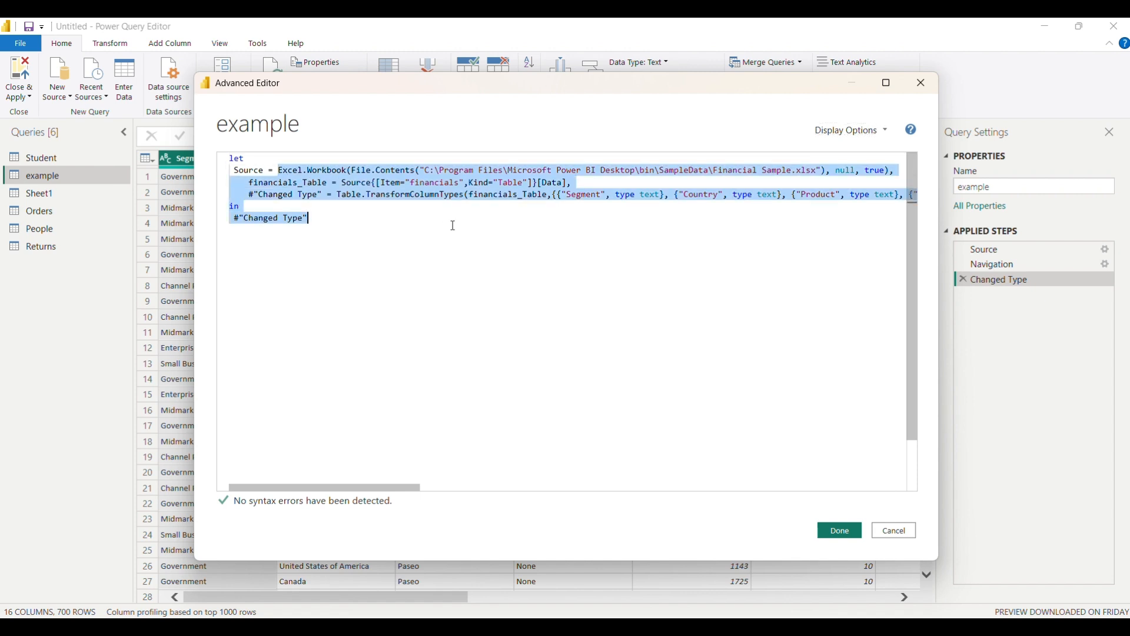
left_click(375, 198)
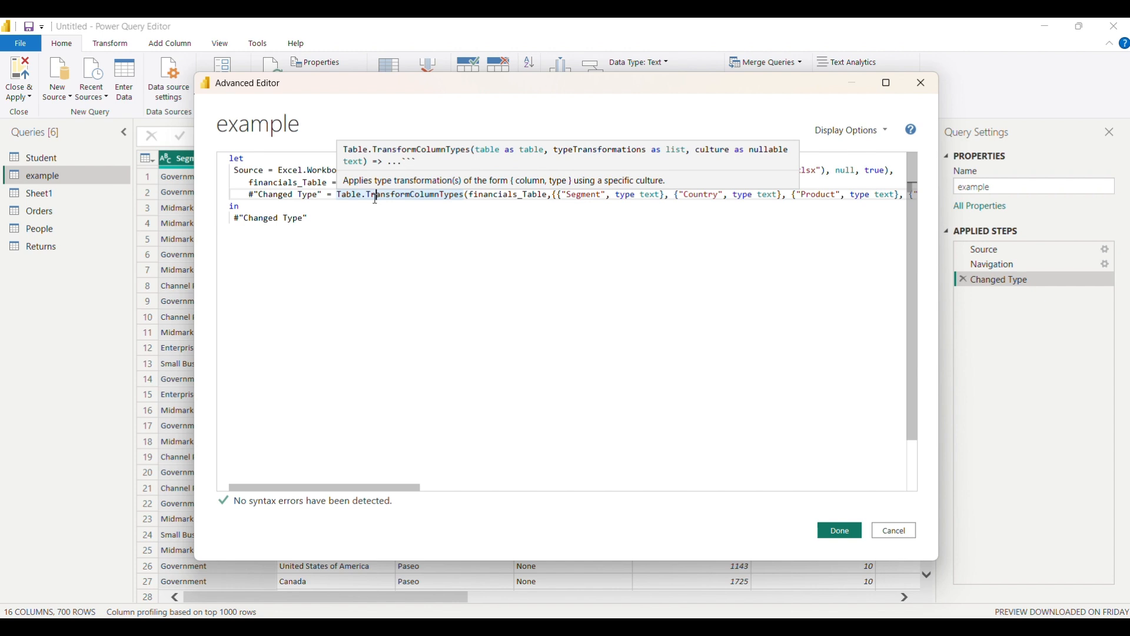
left_click(281, 175)
left_click_drag(280, 175, 896, 206)
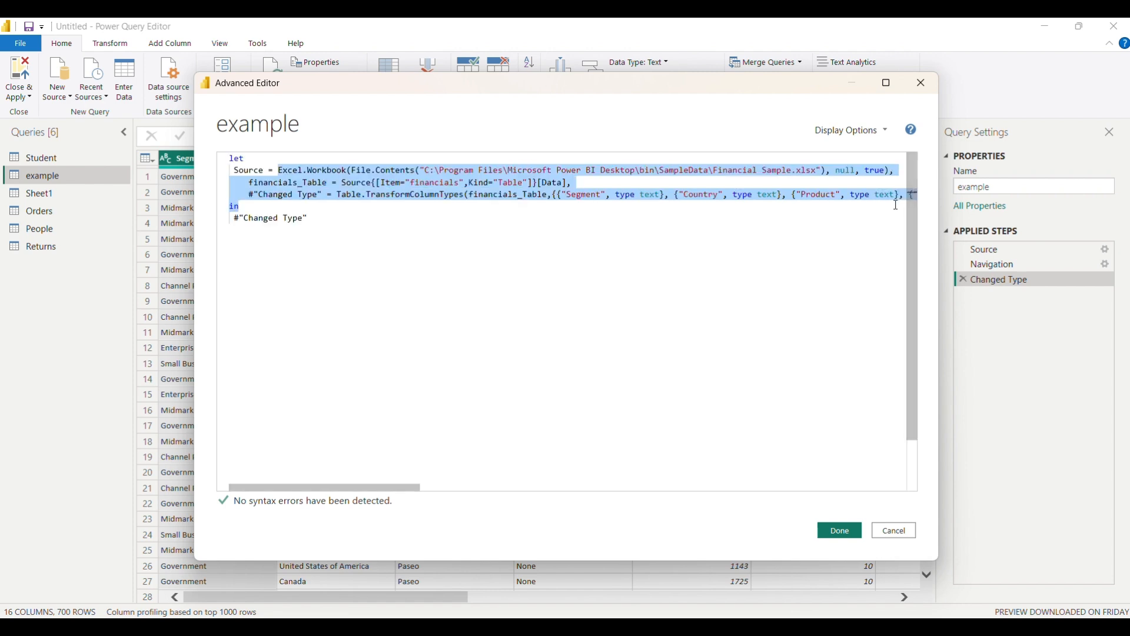
left_click(449, 224)
left_click(394, 171)
left_click_drag(399, 169, 641, 171)
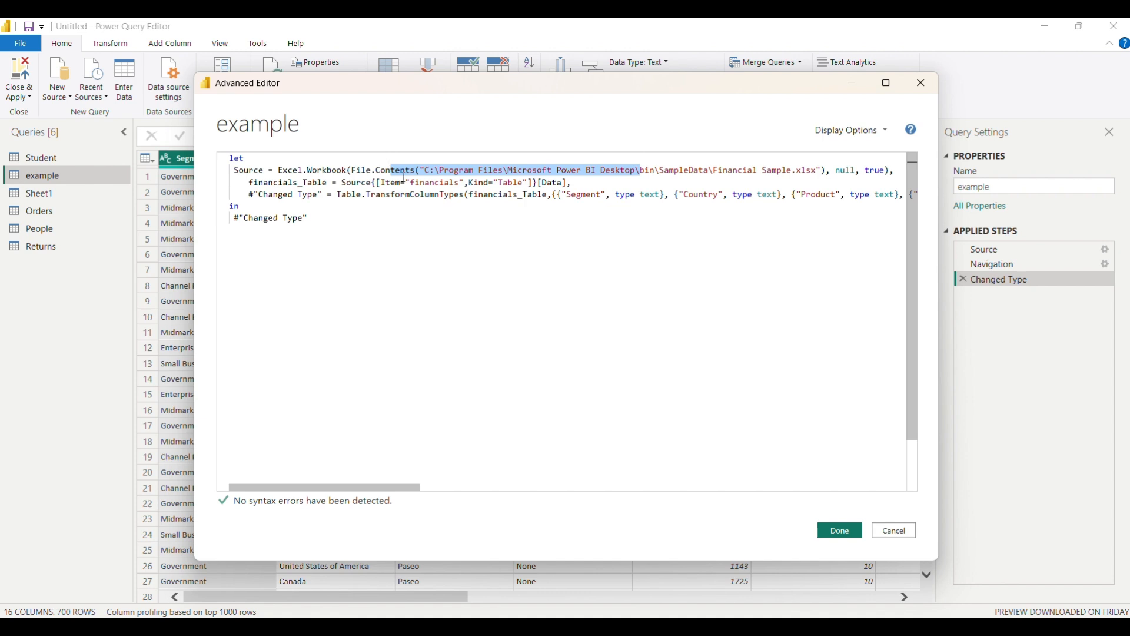
left_click_drag(411, 183, 460, 183)
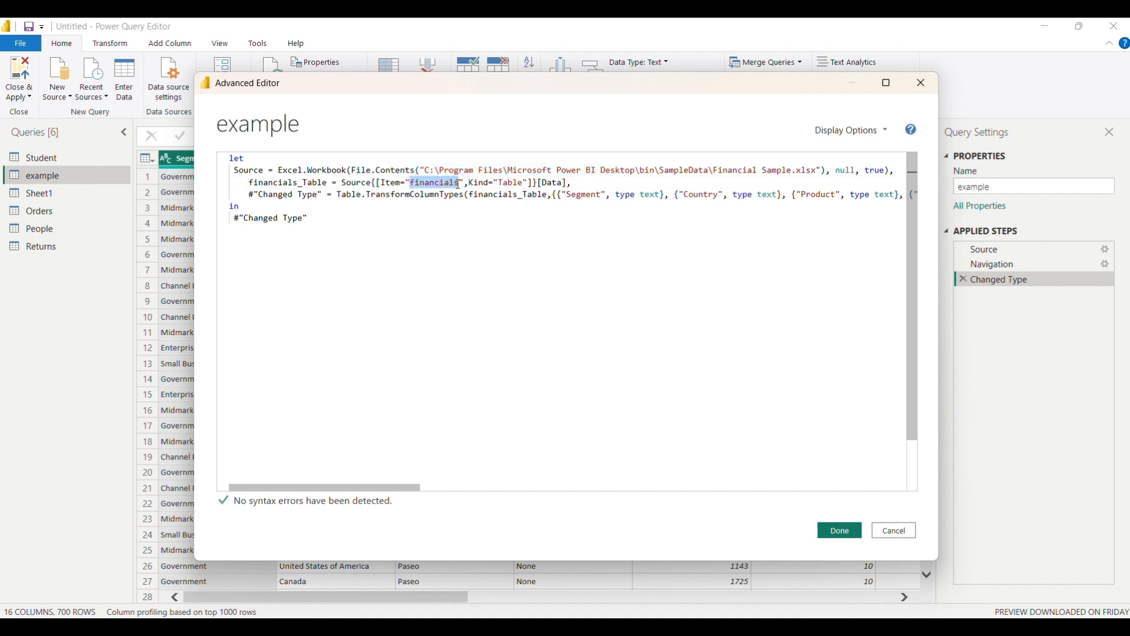
left_click_drag(499, 183, 522, 186)
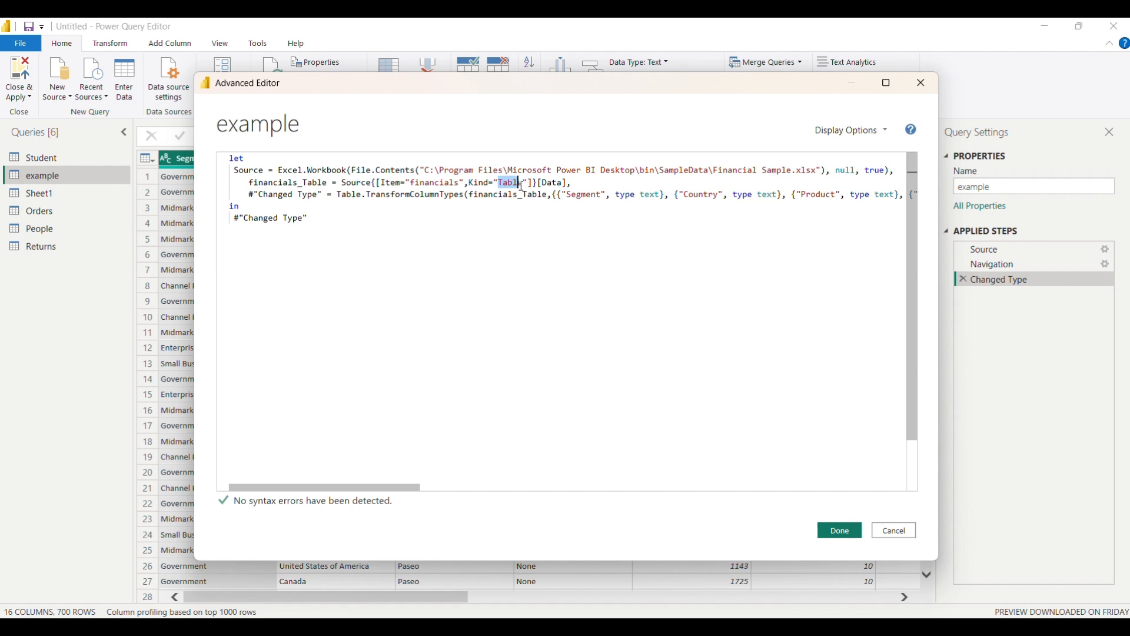
left_click(461, 232)
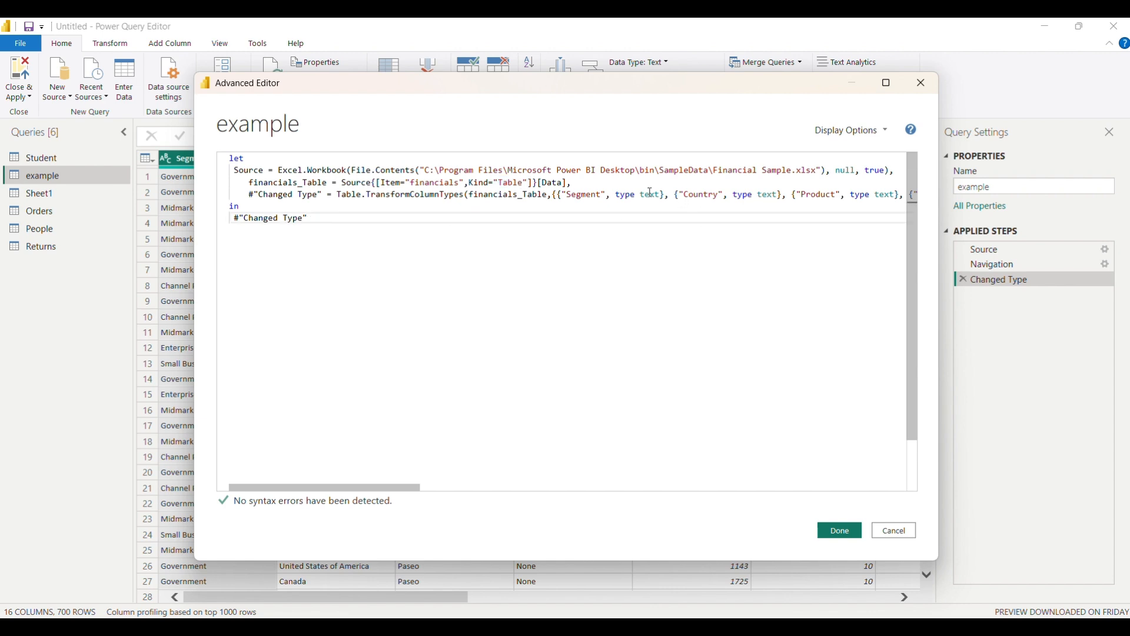
Examine the column names and data types in the Changed Type line, from Segment to Manufacturing Price, and return to the line's beginning
left_click_drag(560, 197, 624, 198)
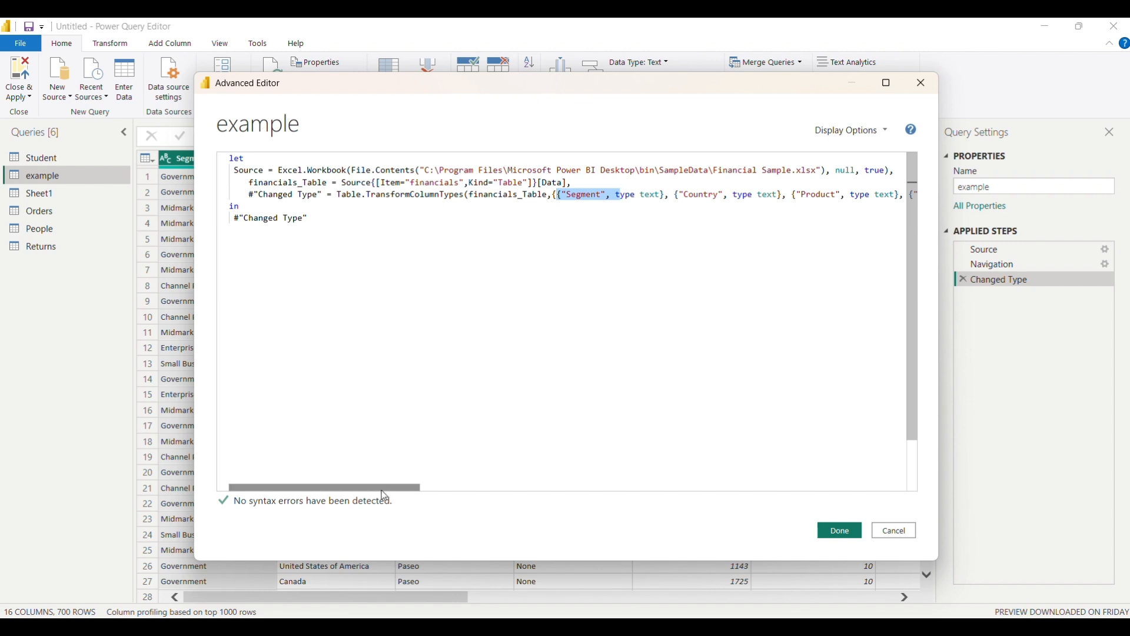
left_click_drag(386, 493, 562, 467)
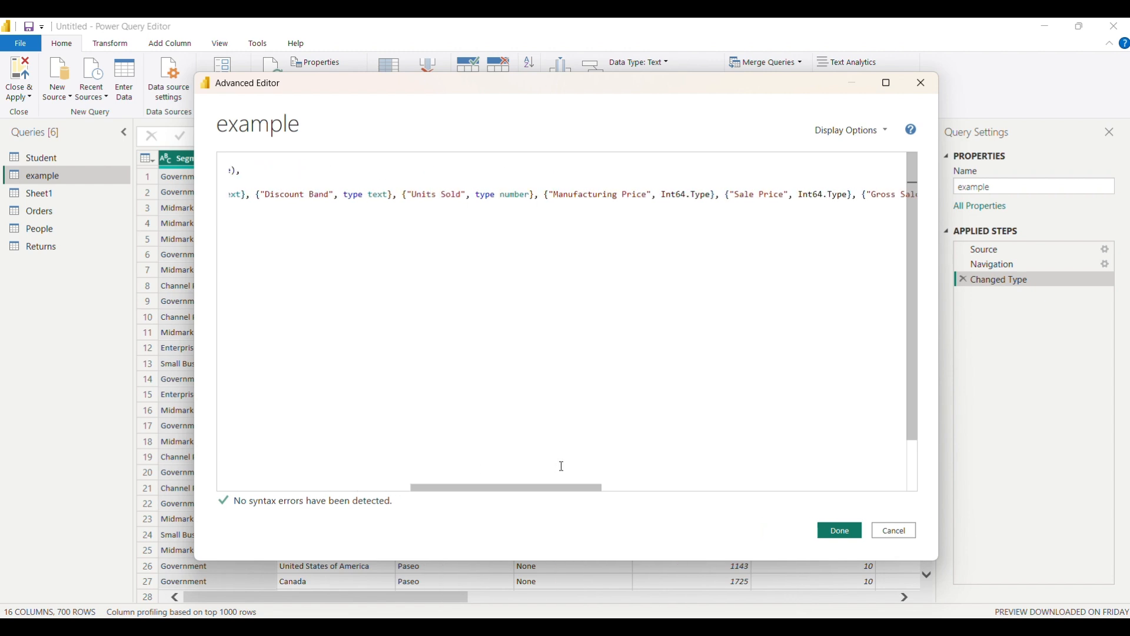
left_click_drag(552, 190, 650, 195)
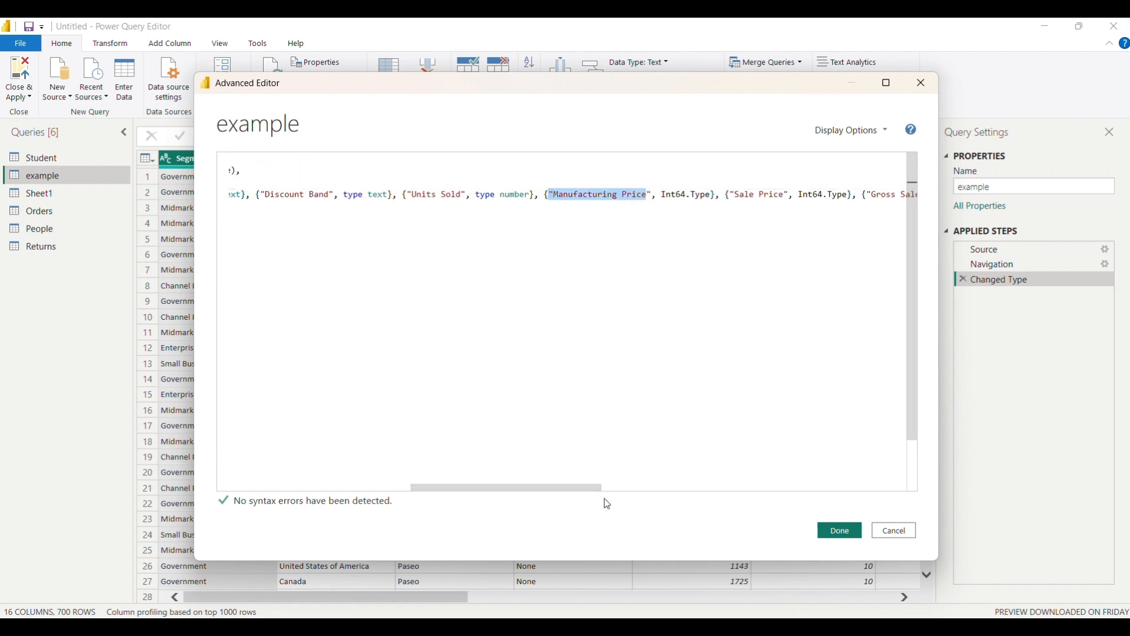
left_click(588, 484)
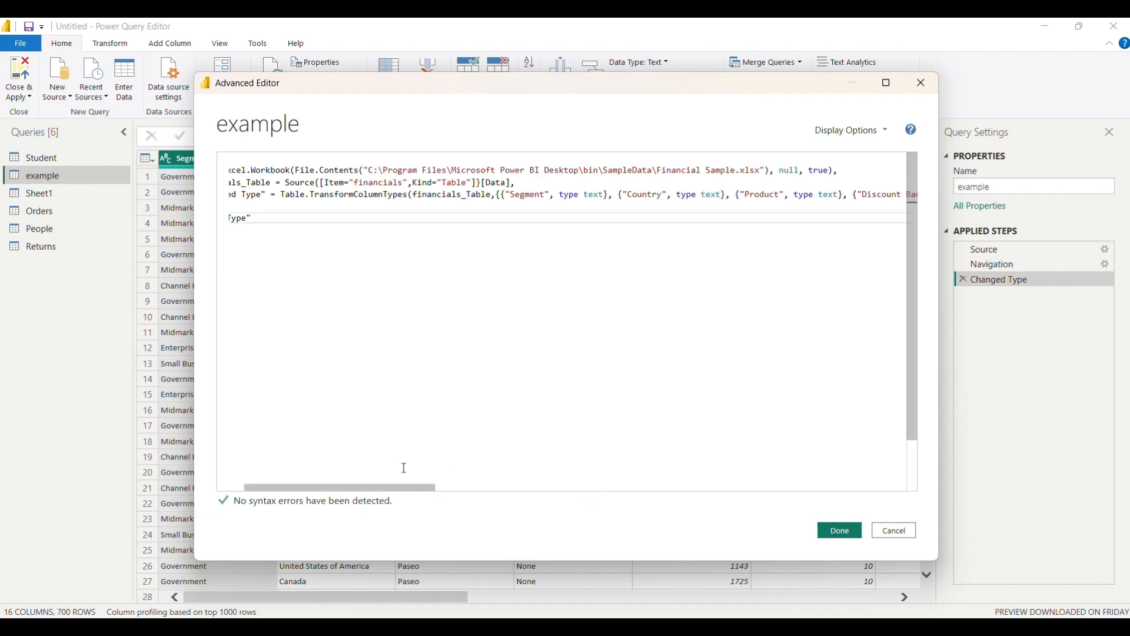
left_click_drag(387, 488, 214, 473)
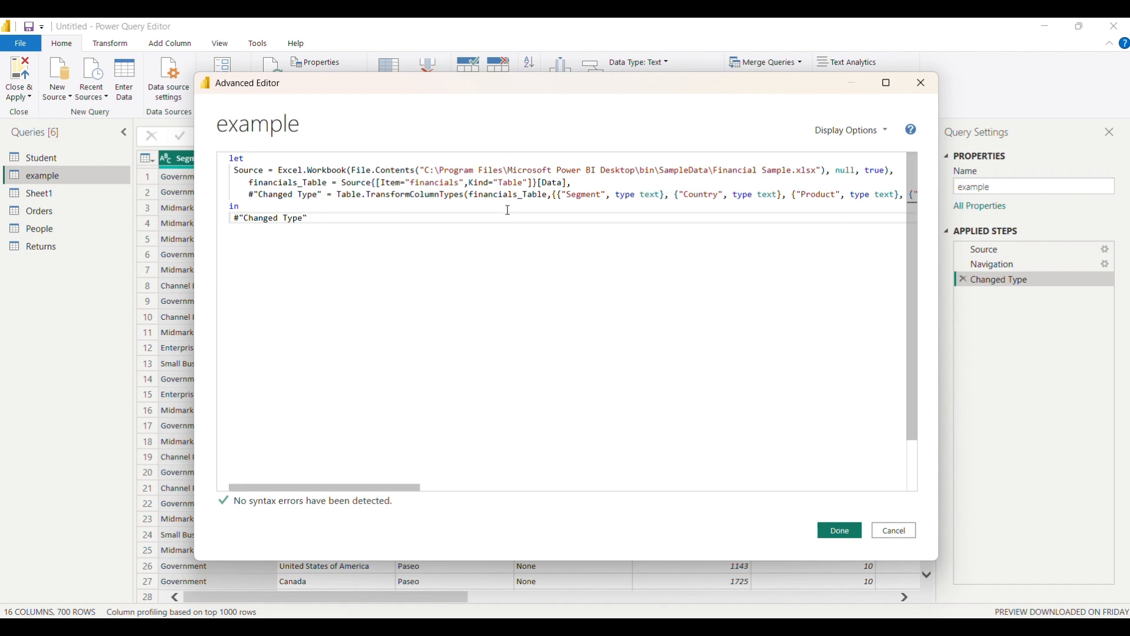
Examine the Table.TransformColumnTypes call in the Changed Type line and close the Advanced Editor without saving changes
left_click_drag(395, 196, 459, 204)
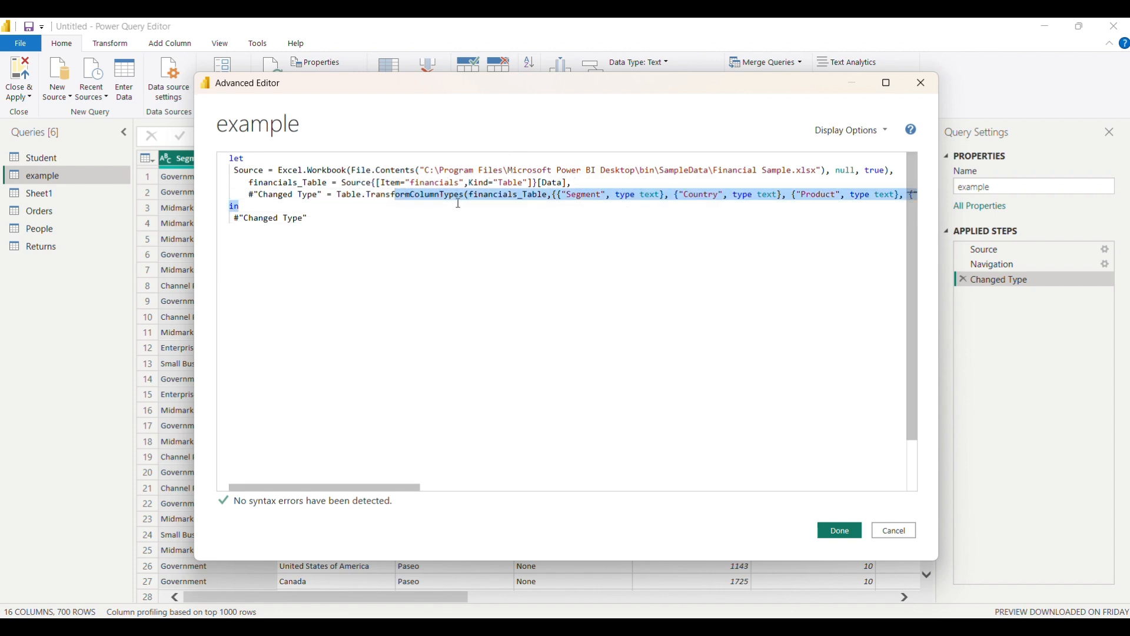
left_click(890, 531)
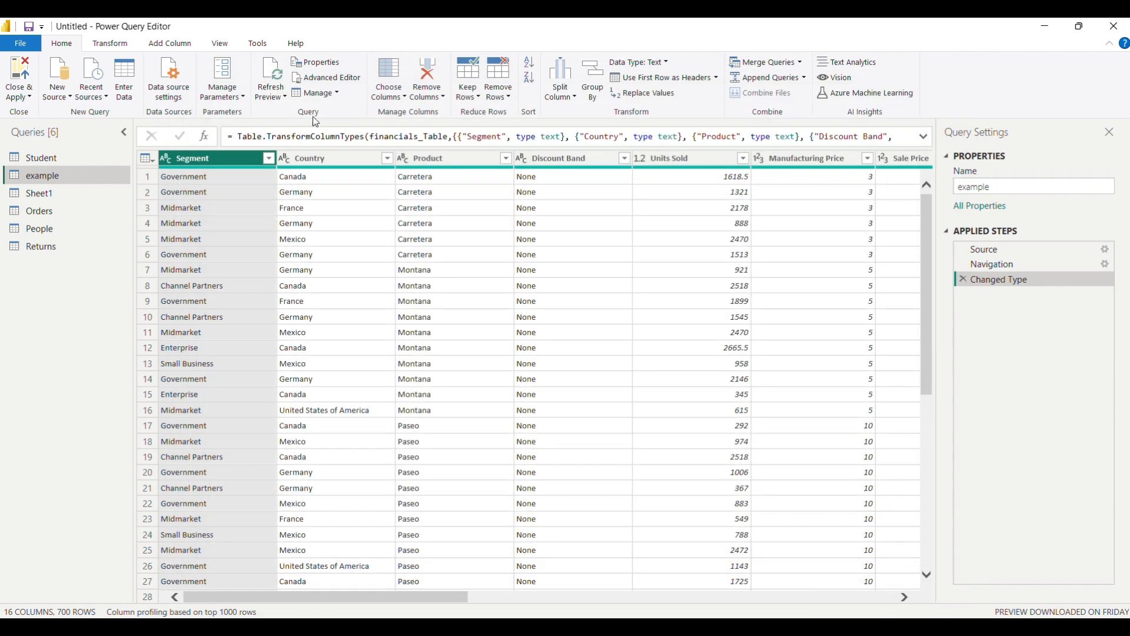
Delete the Student query and confirm its deletion
left_click(337, 94)
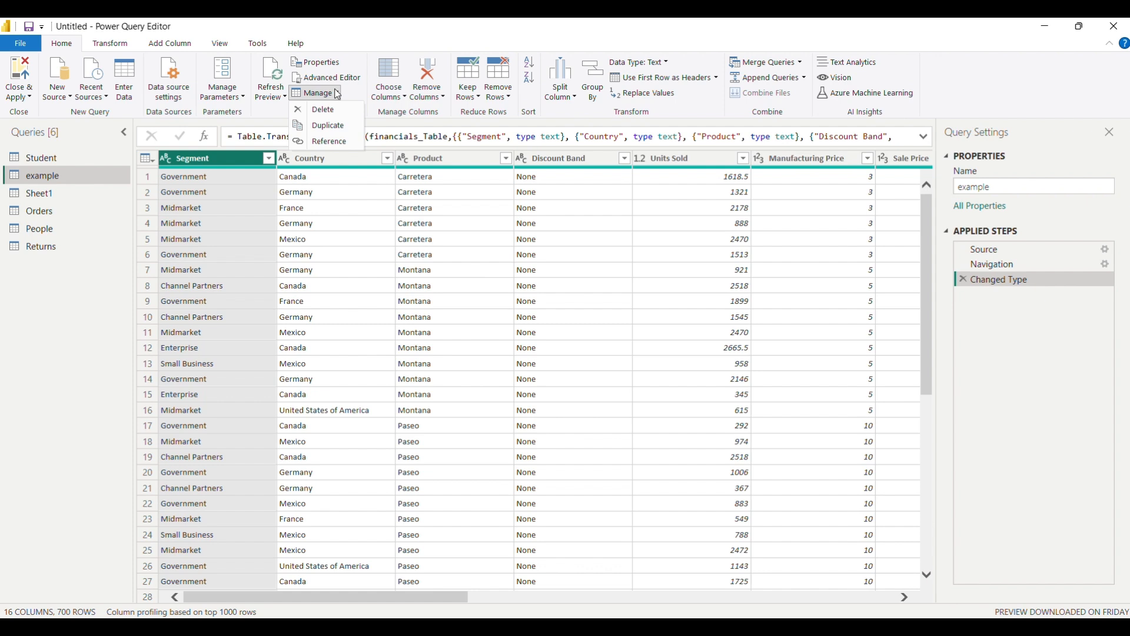
left_click(53, 159)
left_click(53, 159)
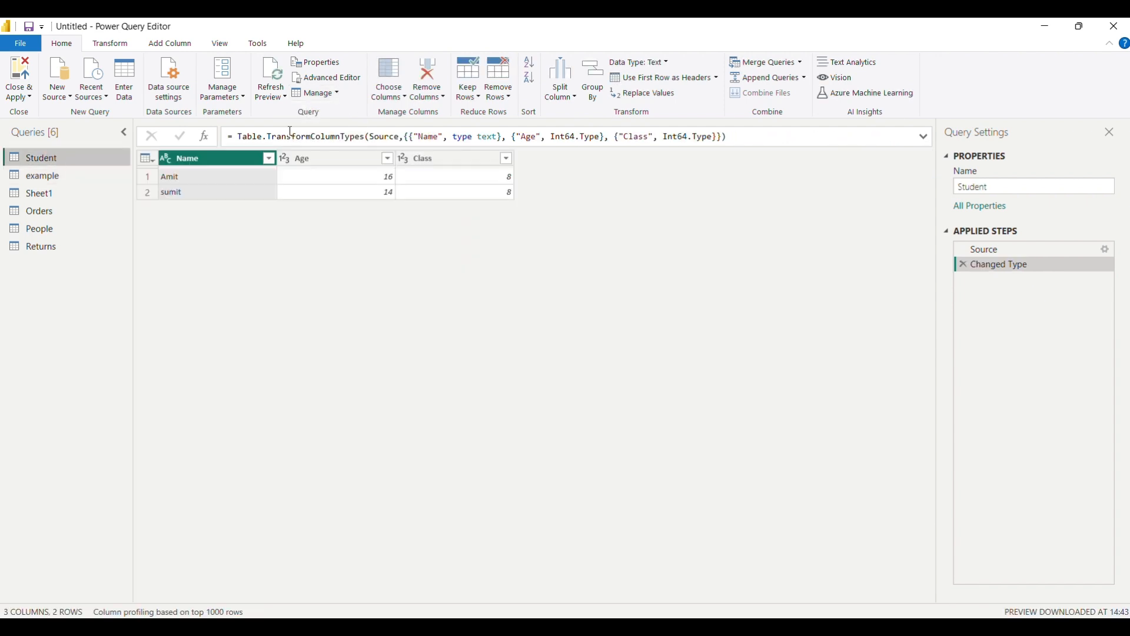
left_click(337, 95)
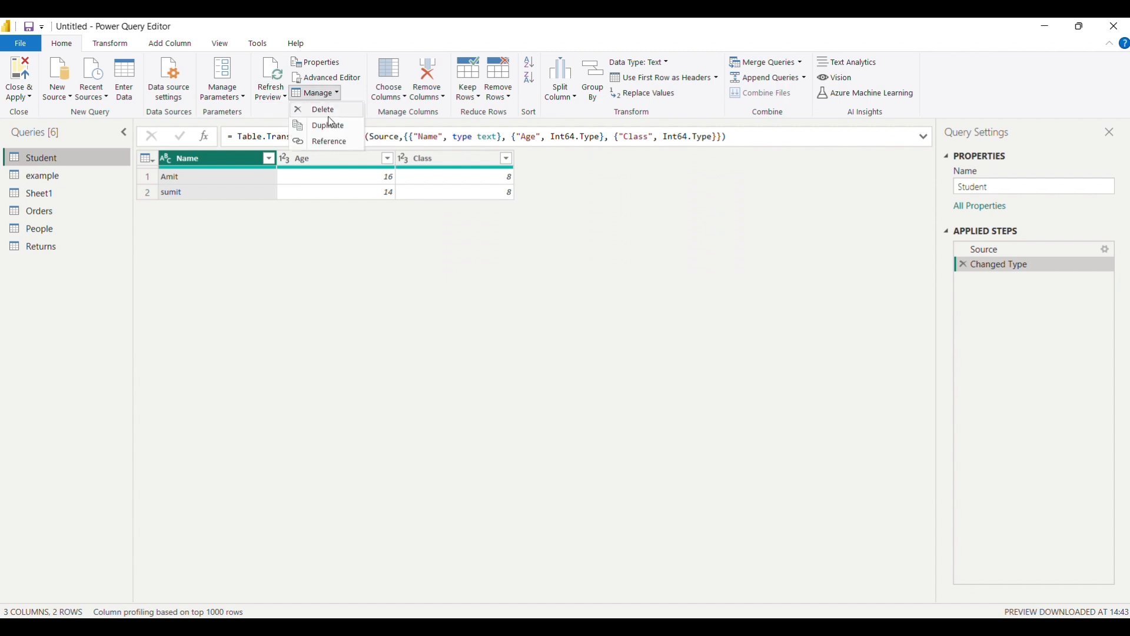
left_click(329, 112)
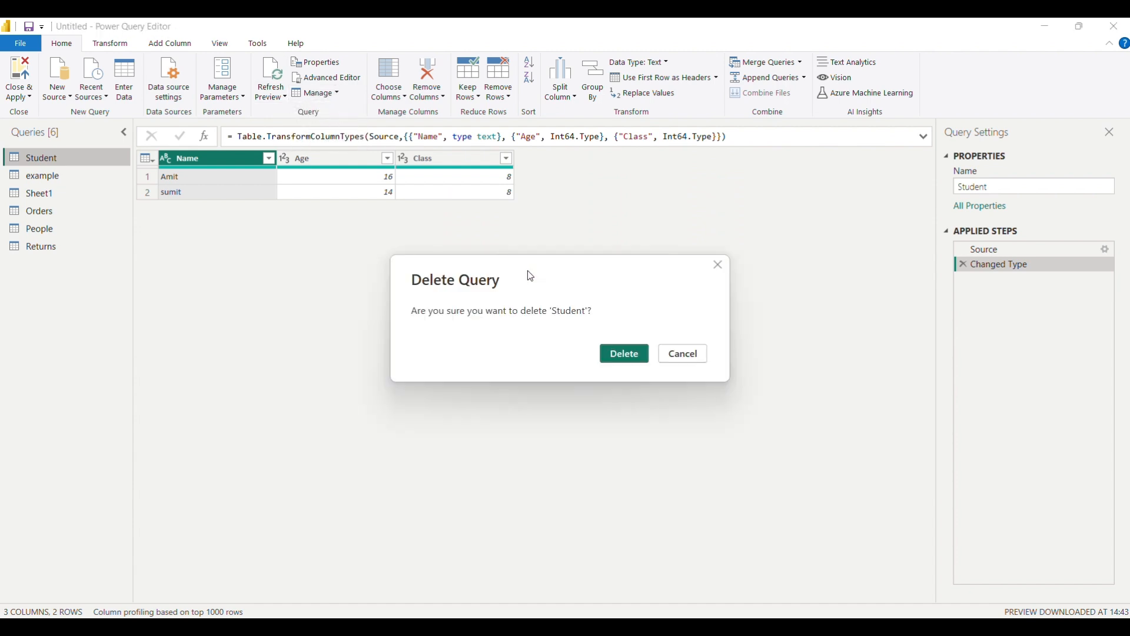
left_click(642, 353)
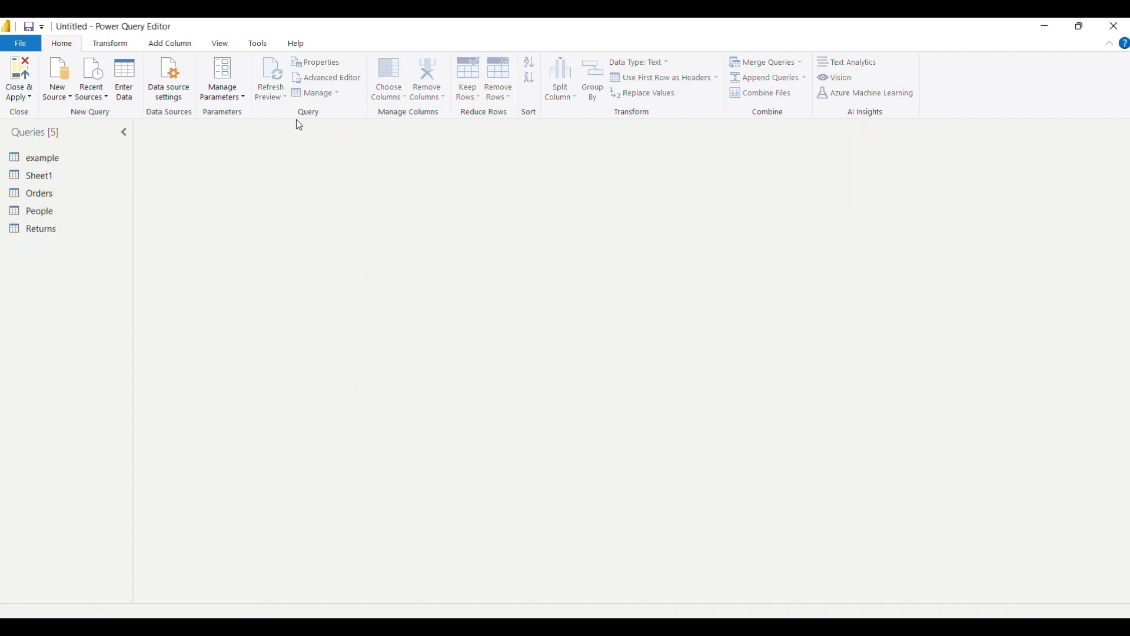
Duplicate the example query
left_click(43, 162)
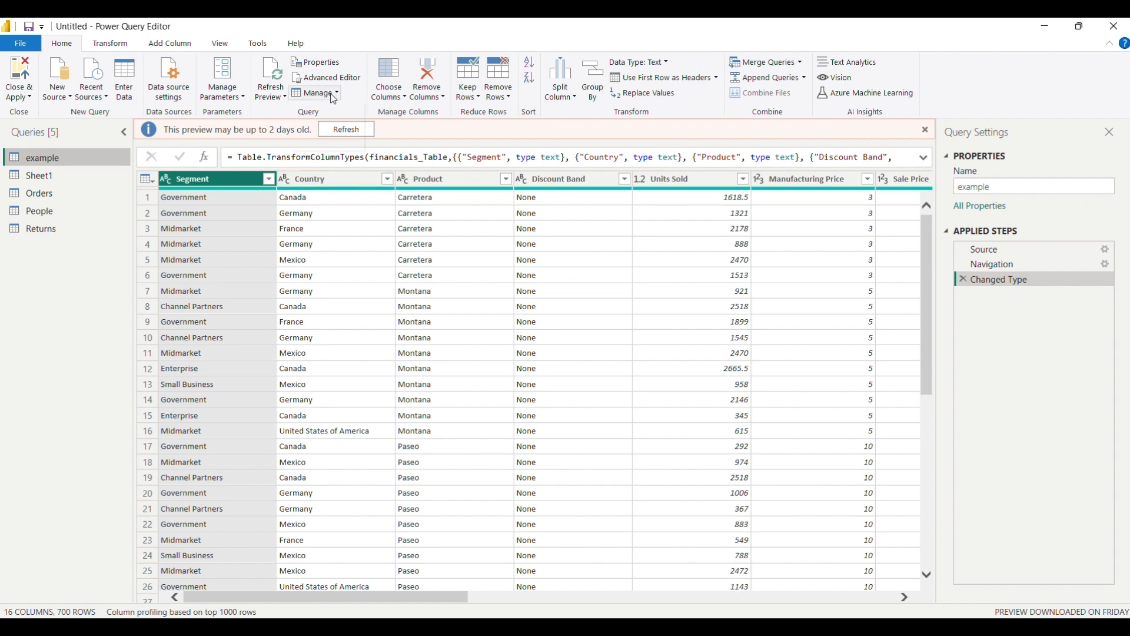
left_click(333, 96)
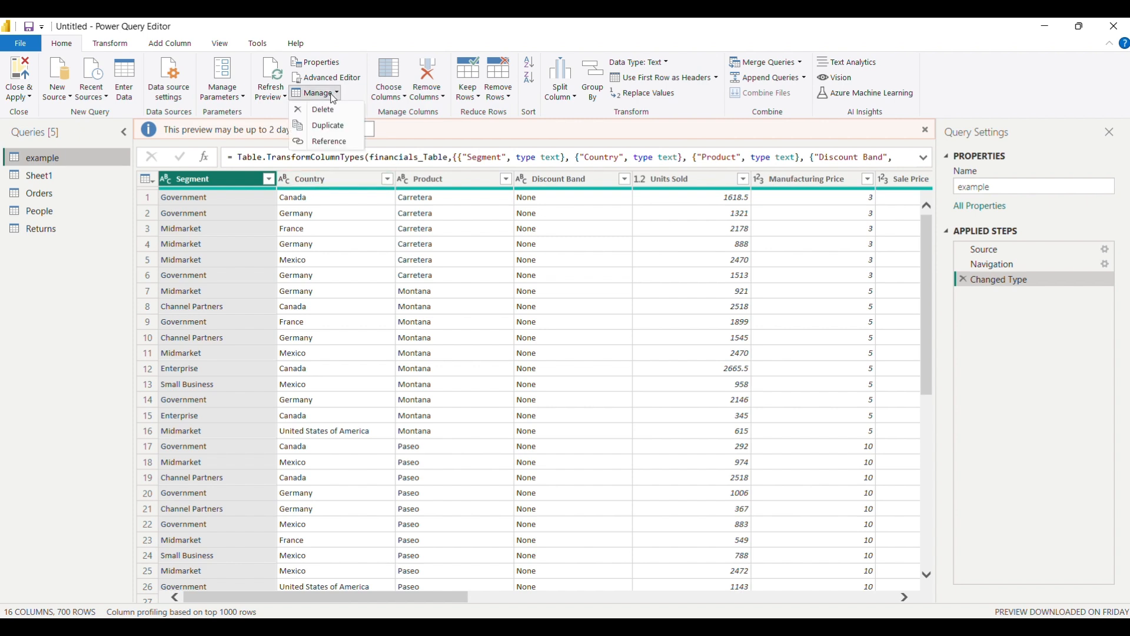
left_click(330, 126)
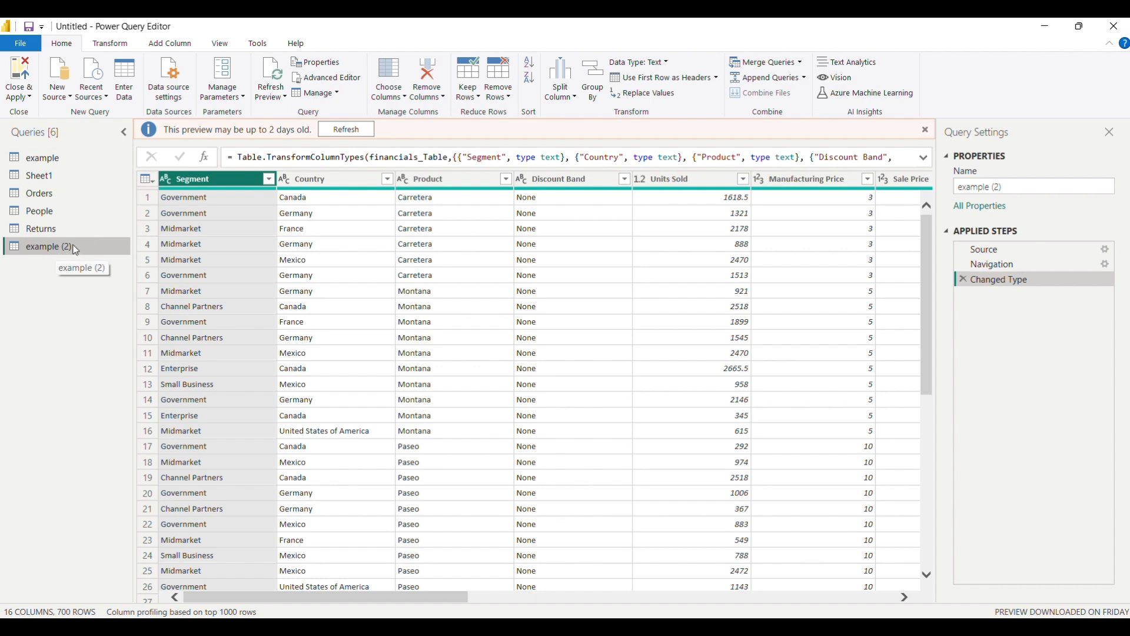
Remove the Segment column from the original example query and check the duplicate example (2) for that column
left_click(45, 157)
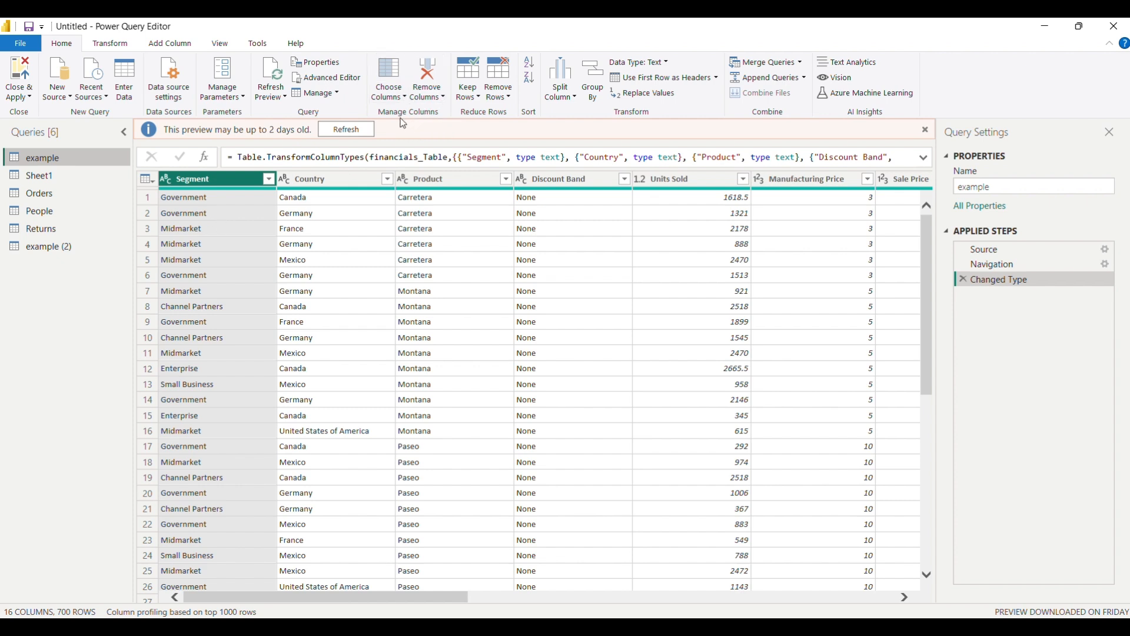
left_click(428, 94)
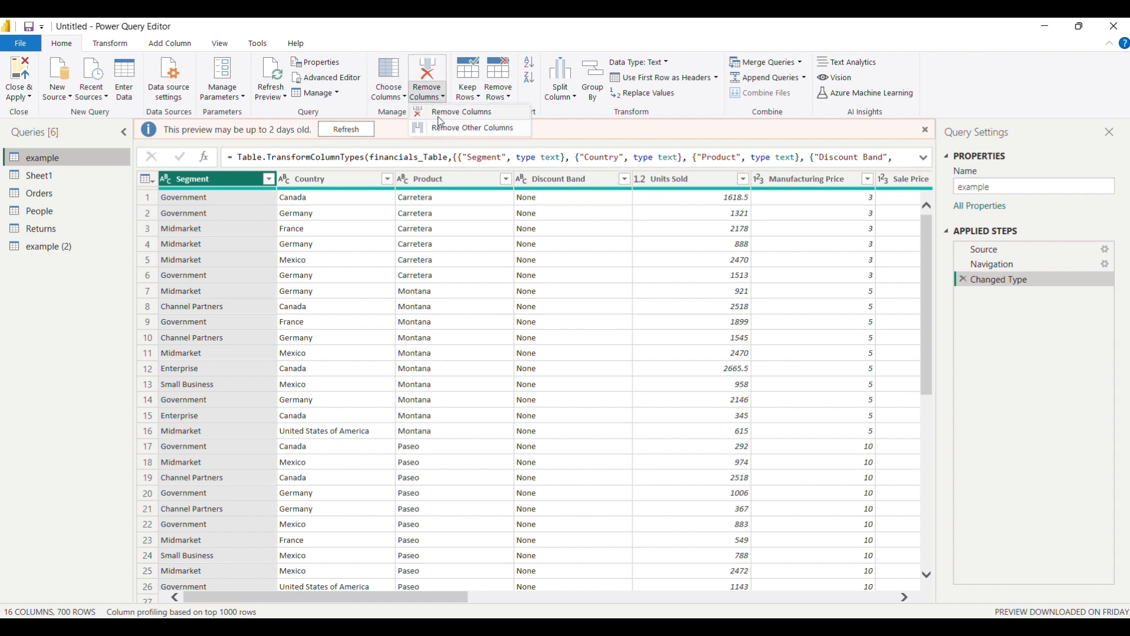
left_click(438, 117)
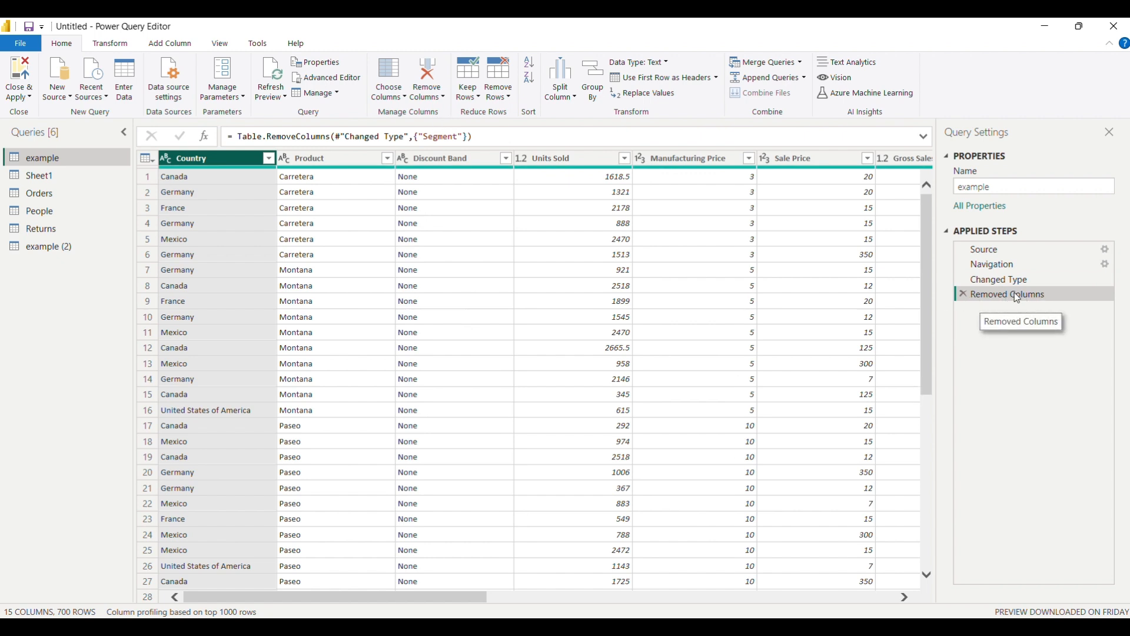
left_click(33, 249)
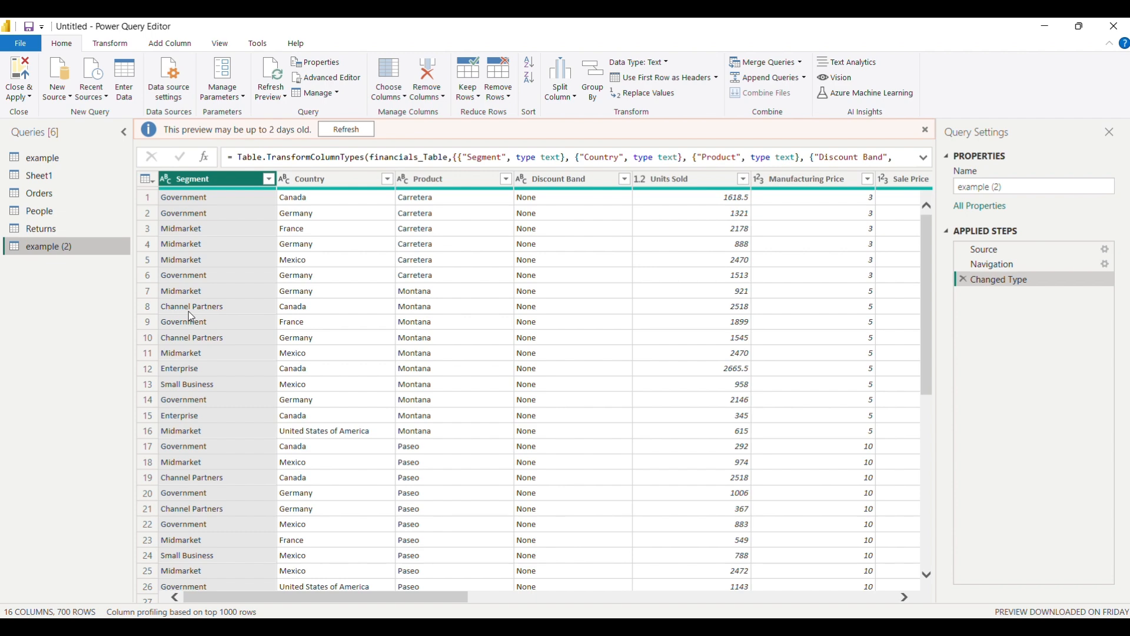
Create a new query that references the example query
left_click(64, 156)
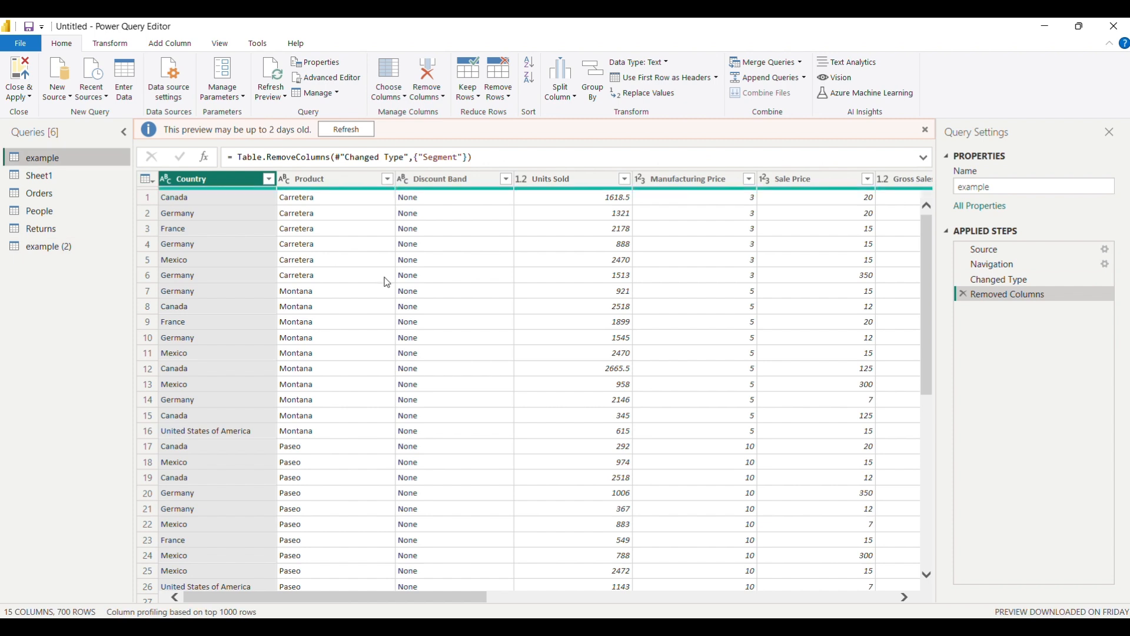
left_click(313, 95)
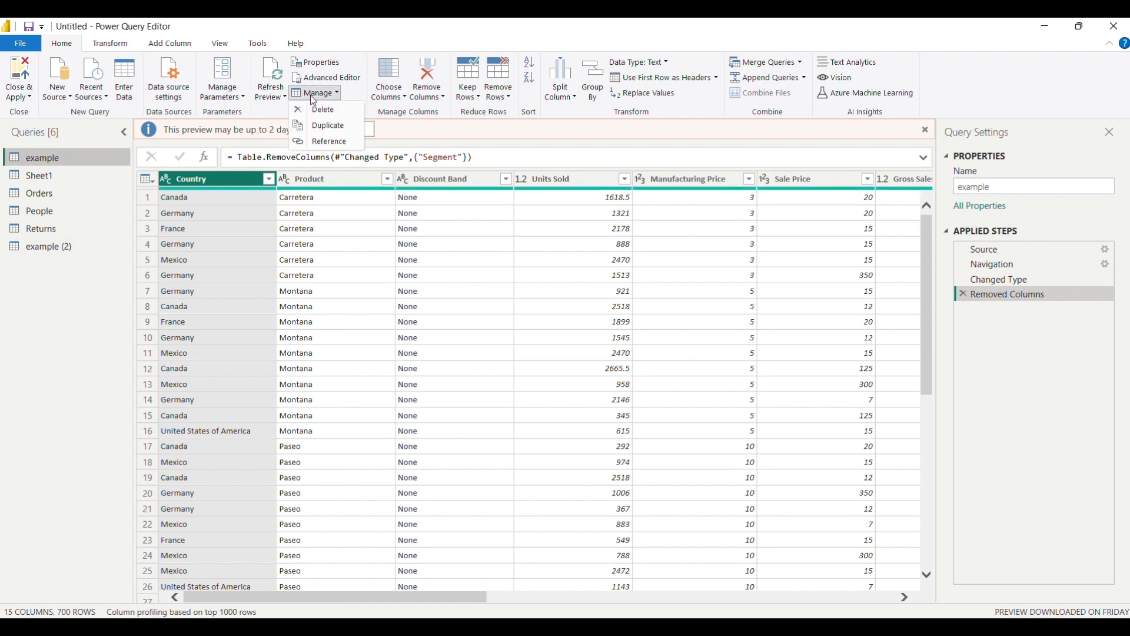
left_click(327, 145)
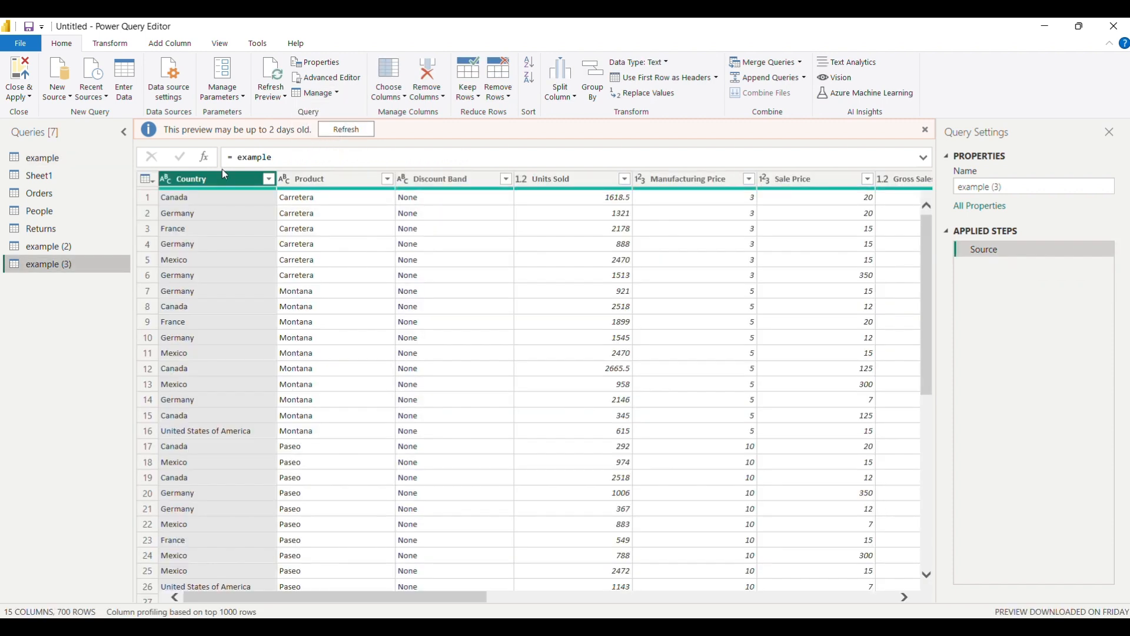
Remove the Discount Band column from the original example query
left_click(77, 163)
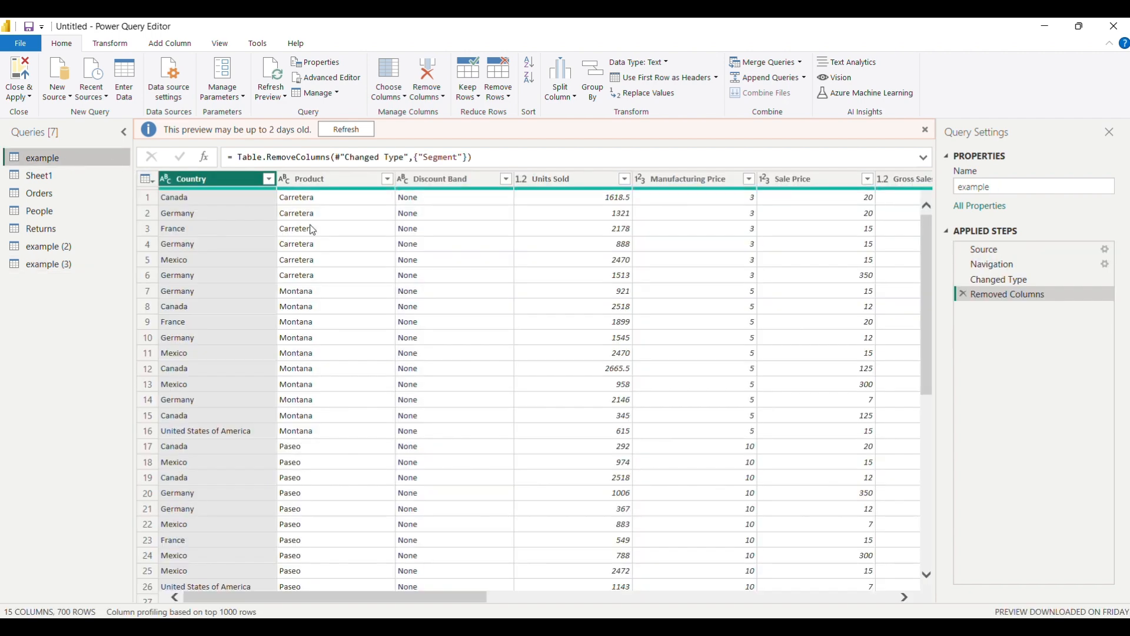
left_click(439, 179)
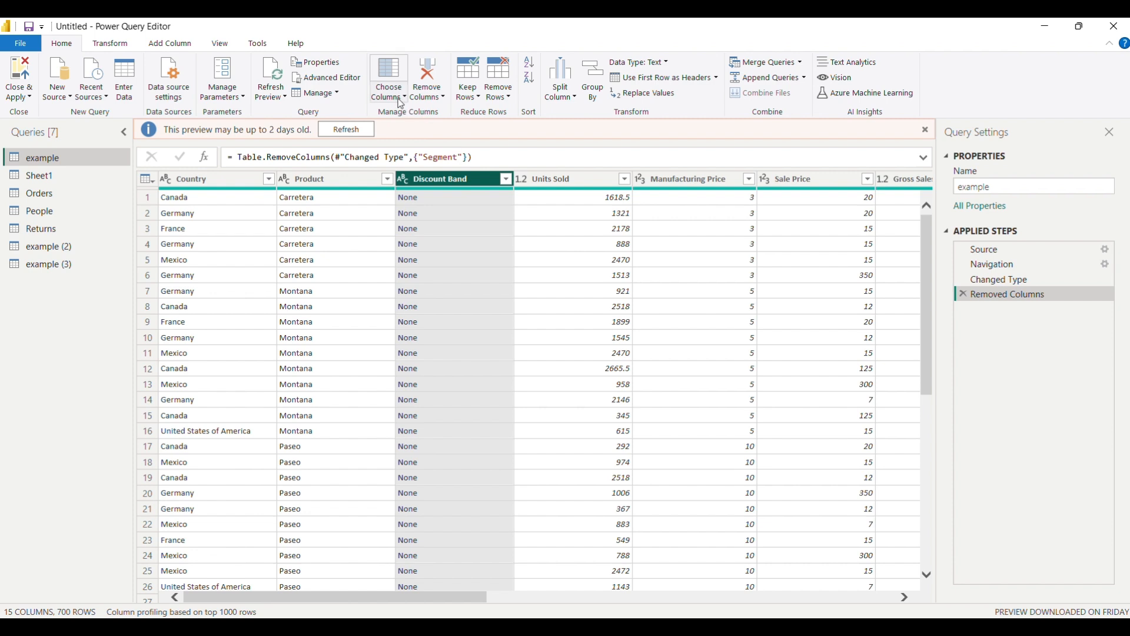
left_click(428, 99)
left_click(438, 111)
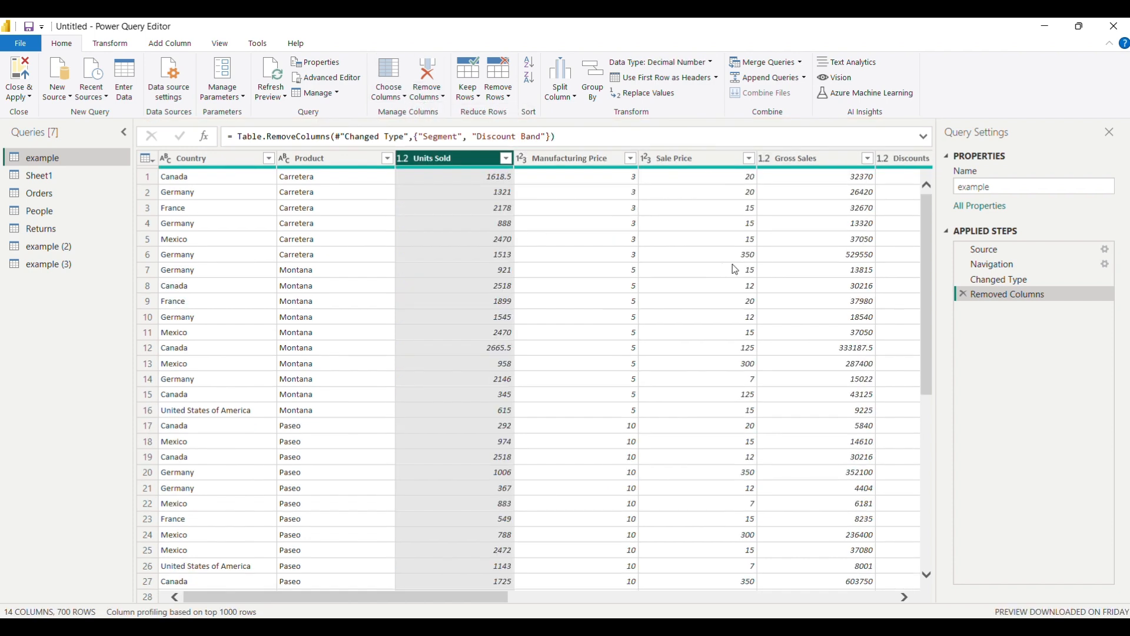
Check the referencing query example (3) and the duplicate example (2) for the Discount Band column
left_click(47, 266)
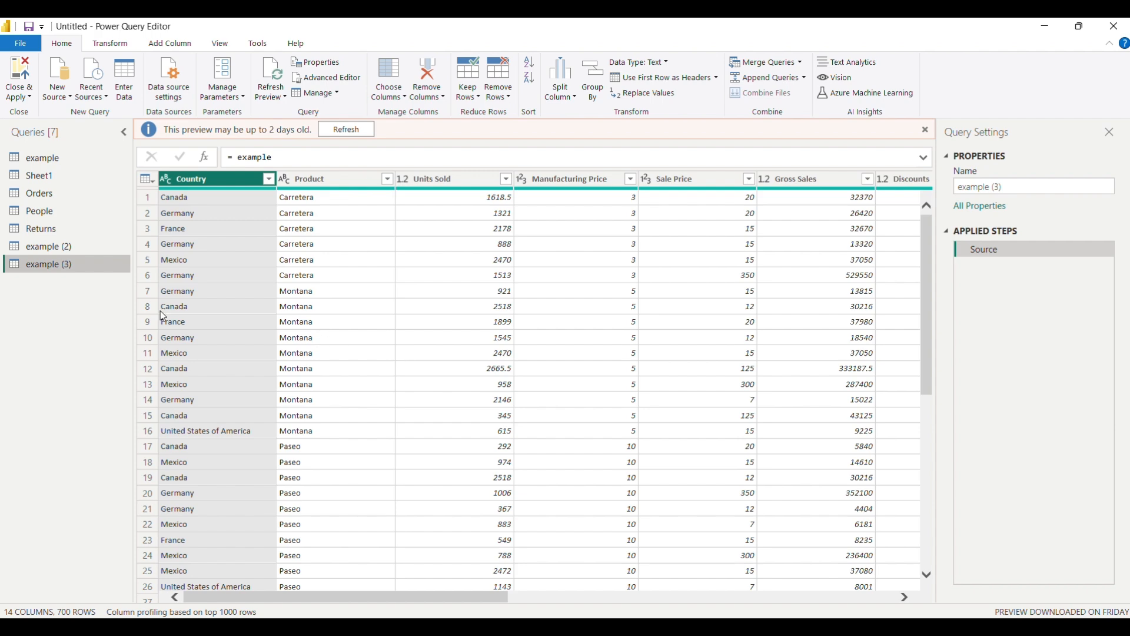
left_click(50, 250)
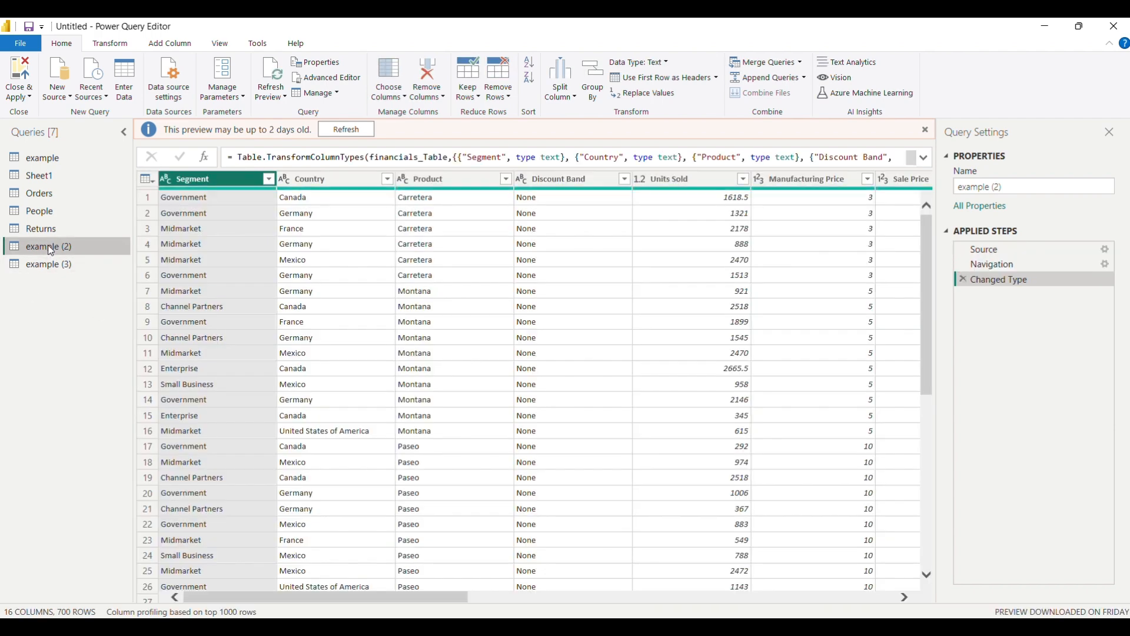
mouse_move(539, 194)
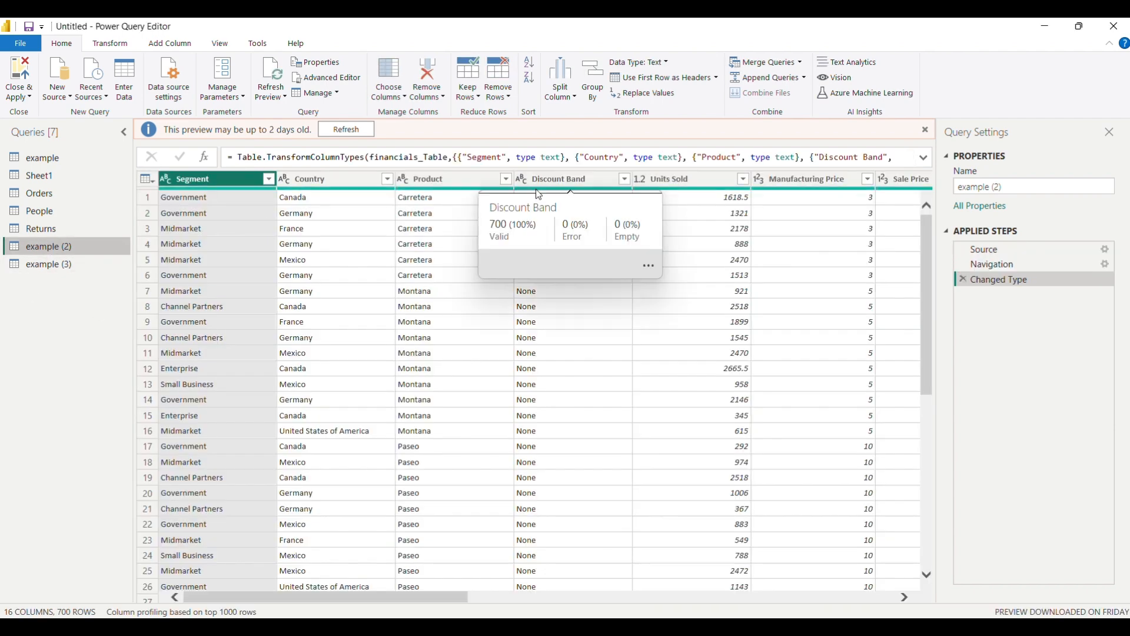
Remove the Month Name column from the referencing query example (3)
left_click(43, 262)
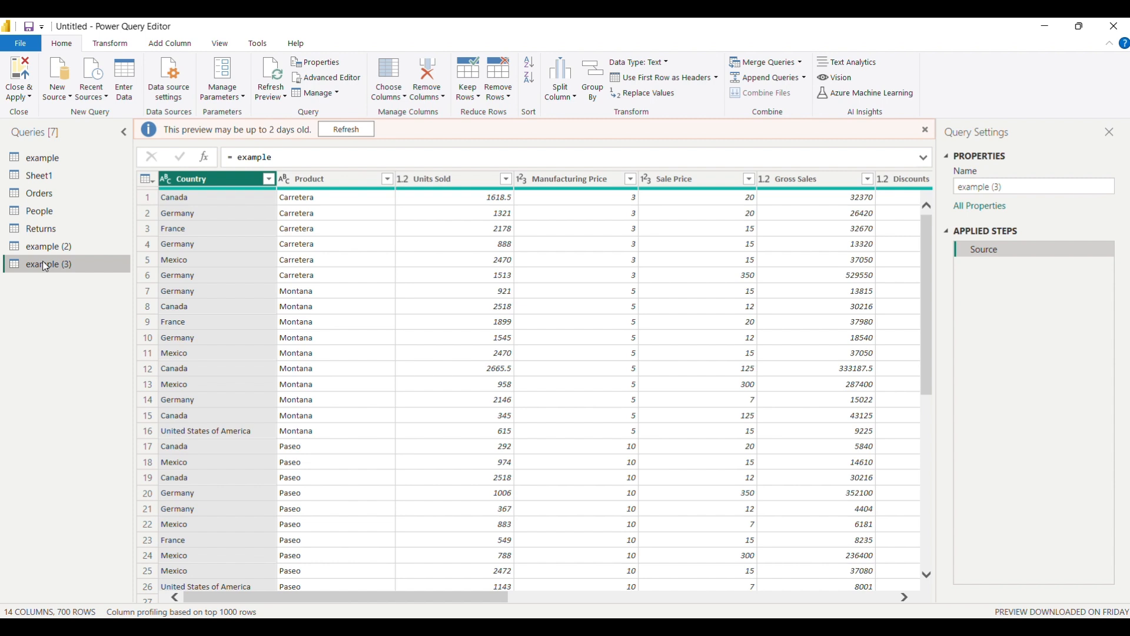
left_click(578, 196)
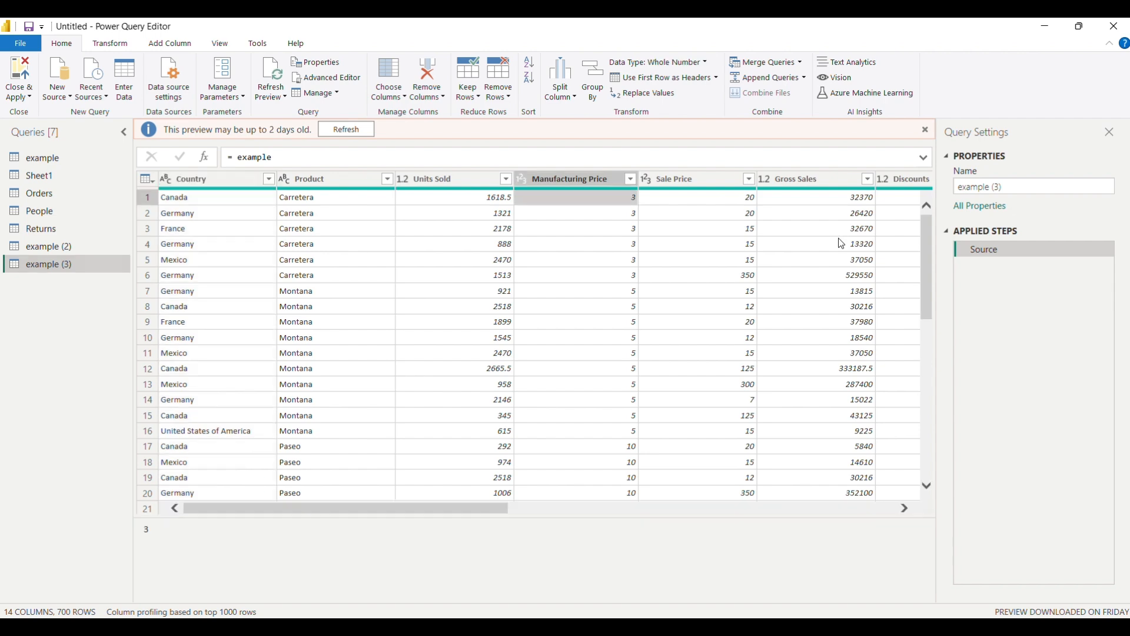
left_click_drag(481, 510, 932, 451)
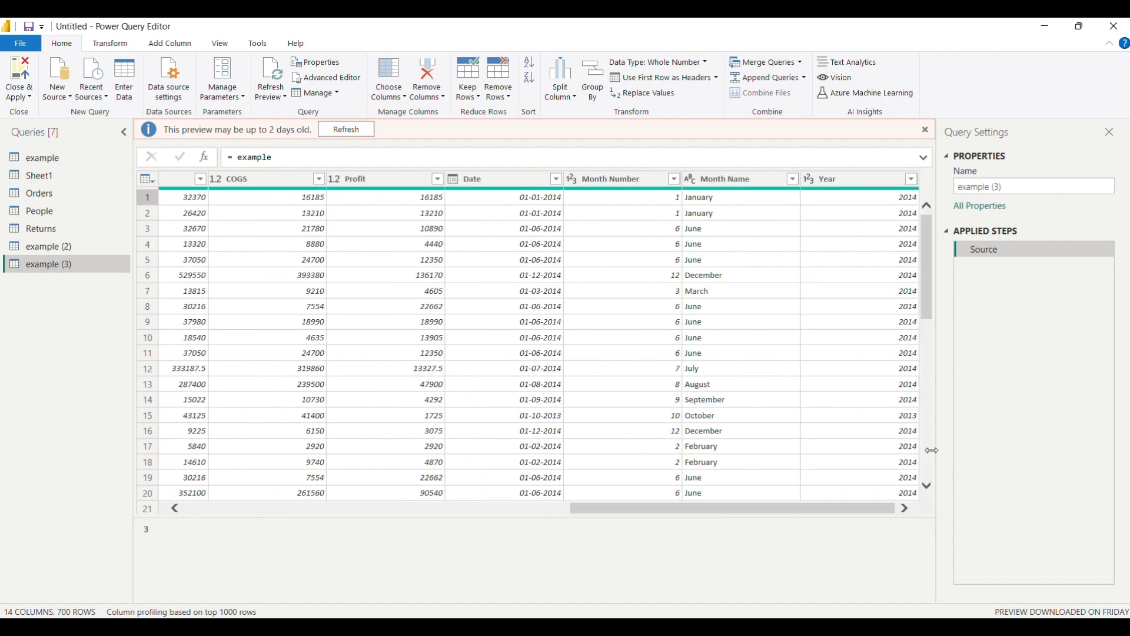
left_click(730, 179)
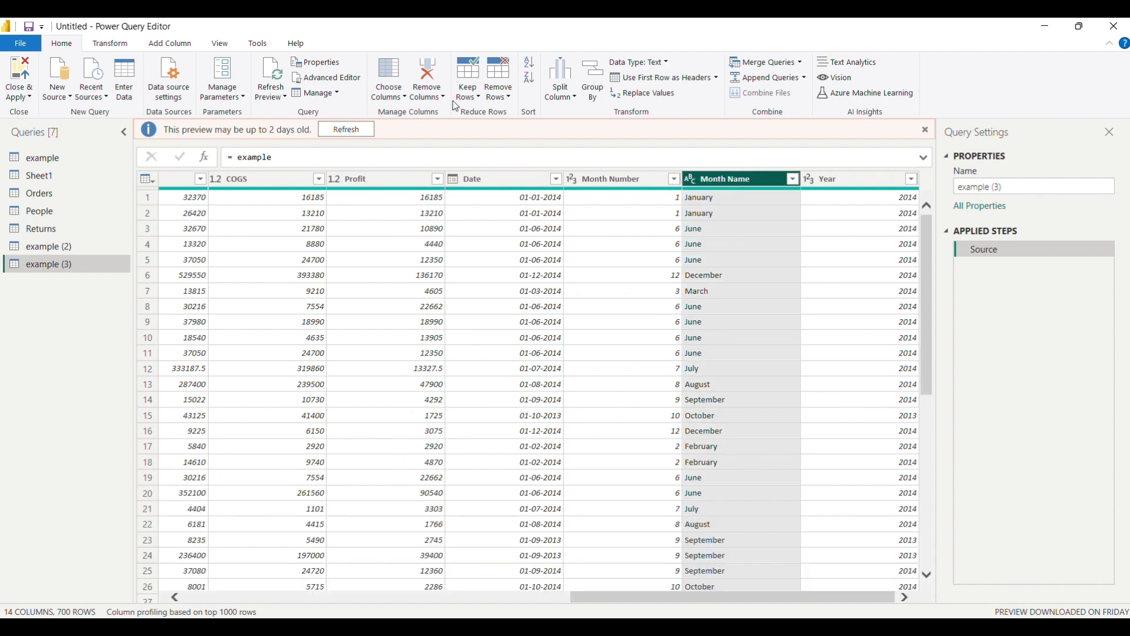
left_click(430, 94)
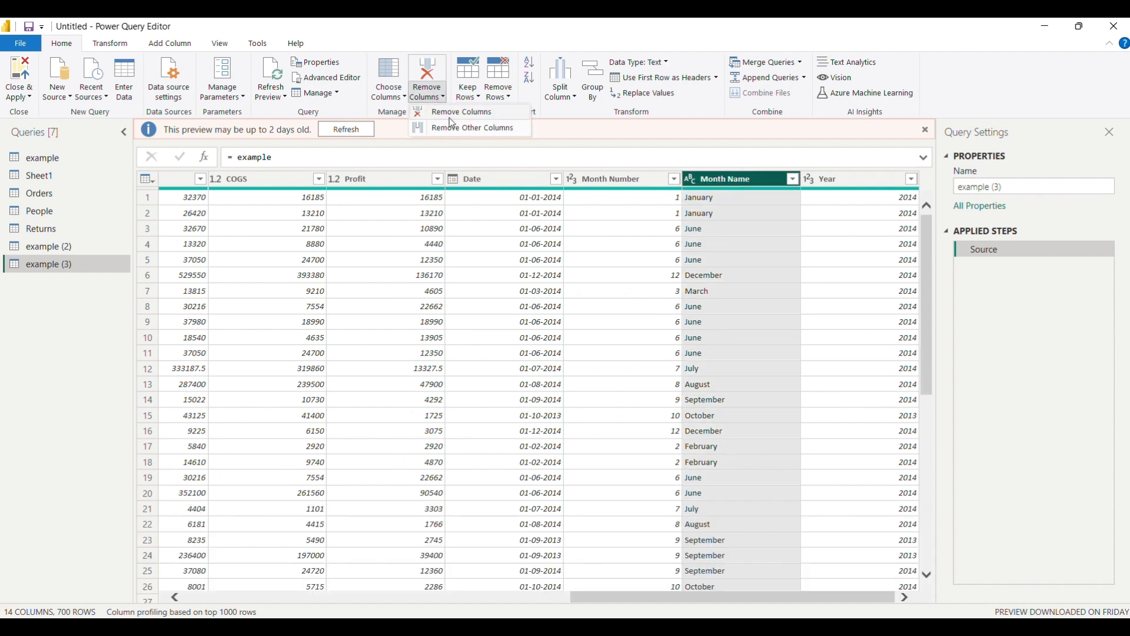
left_click(450, 115)
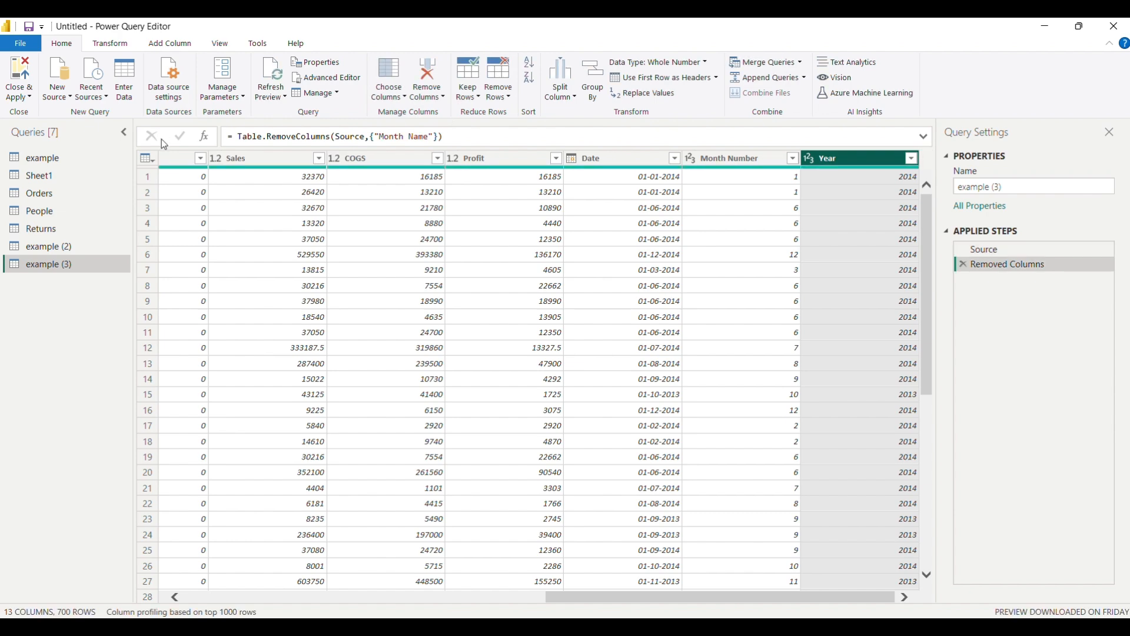
Compare the columns of example, example (3) and example (2), looking for the Month Name column in each query
left_click(88, 156)
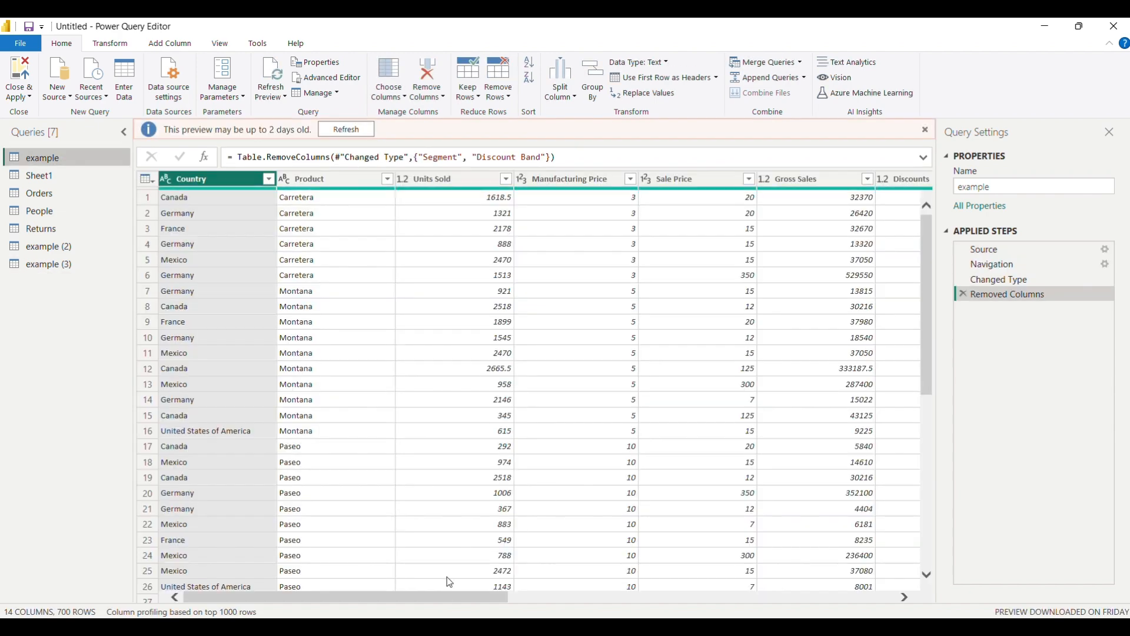
left_click_drag(444, 597, 228, 526)
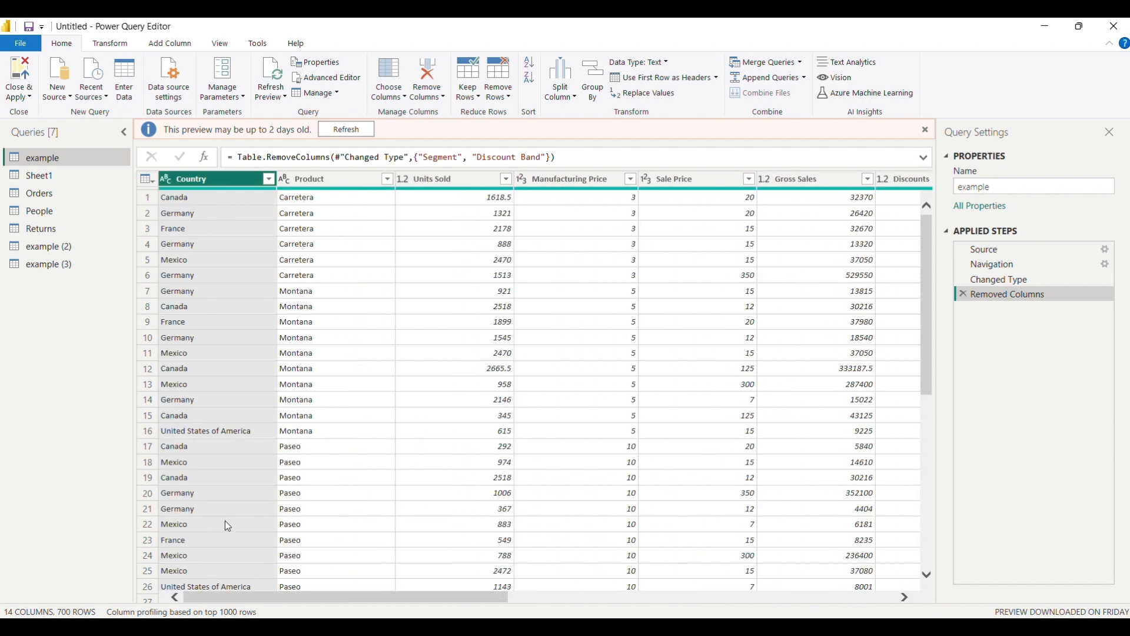
left_click(51, 268)
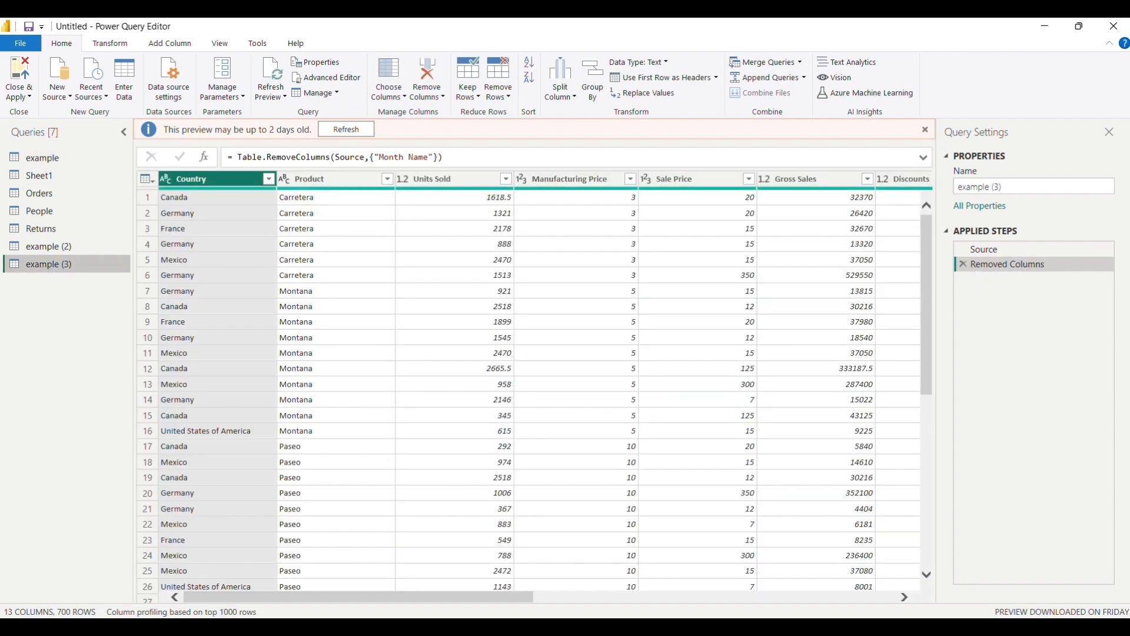
left_click_drag(479, 601, 888, 613)
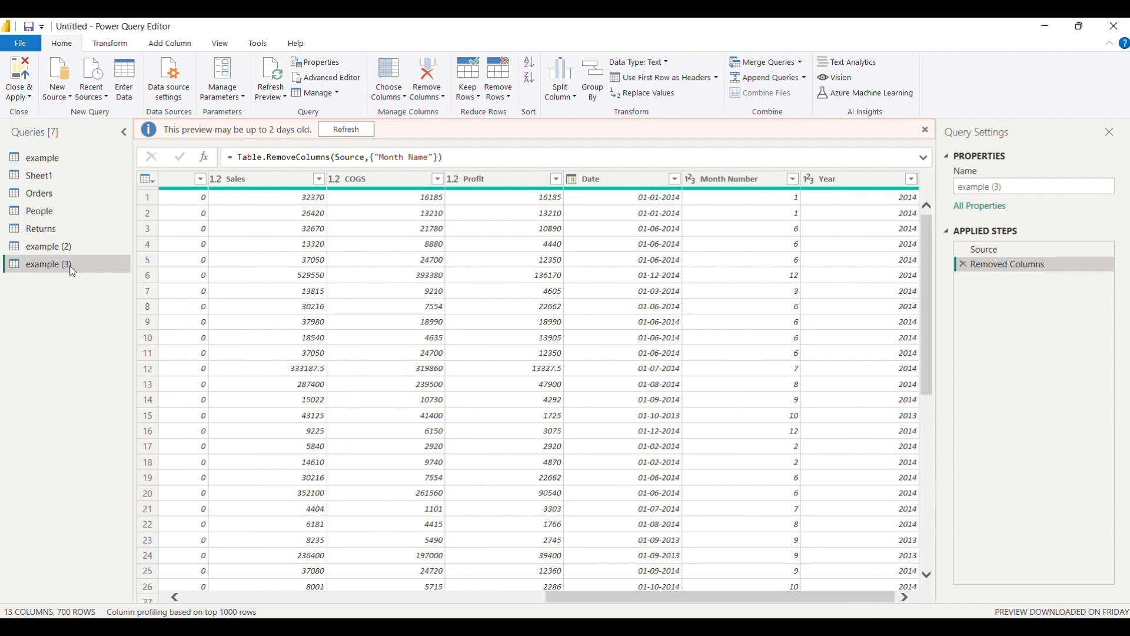
left_click(48, 246)
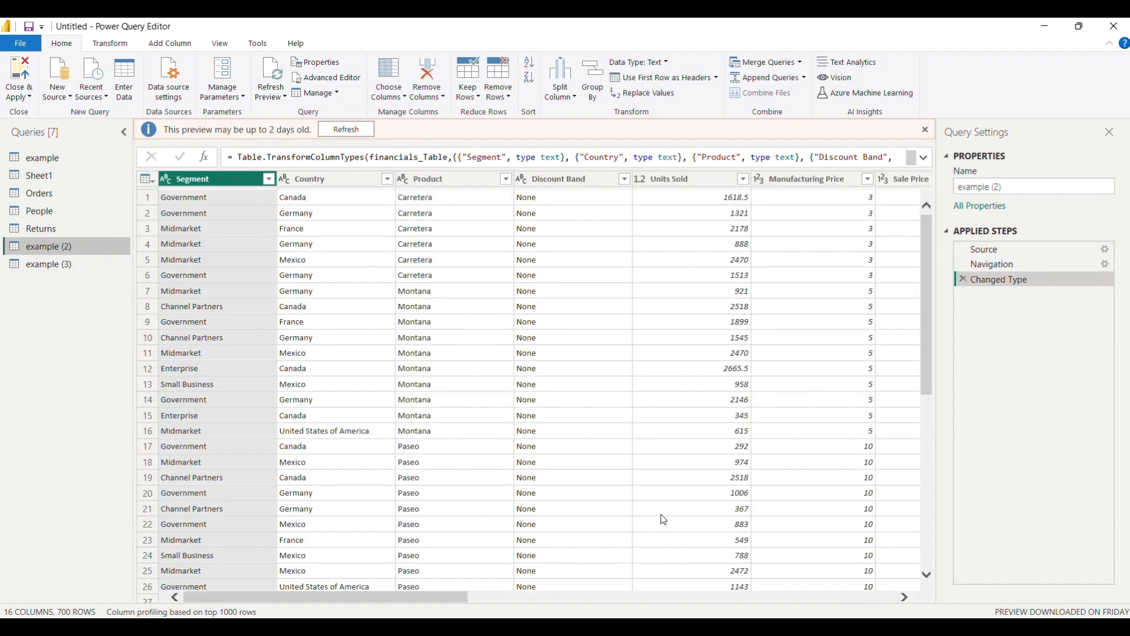
left_click_drag(447, 597, 483, 532)
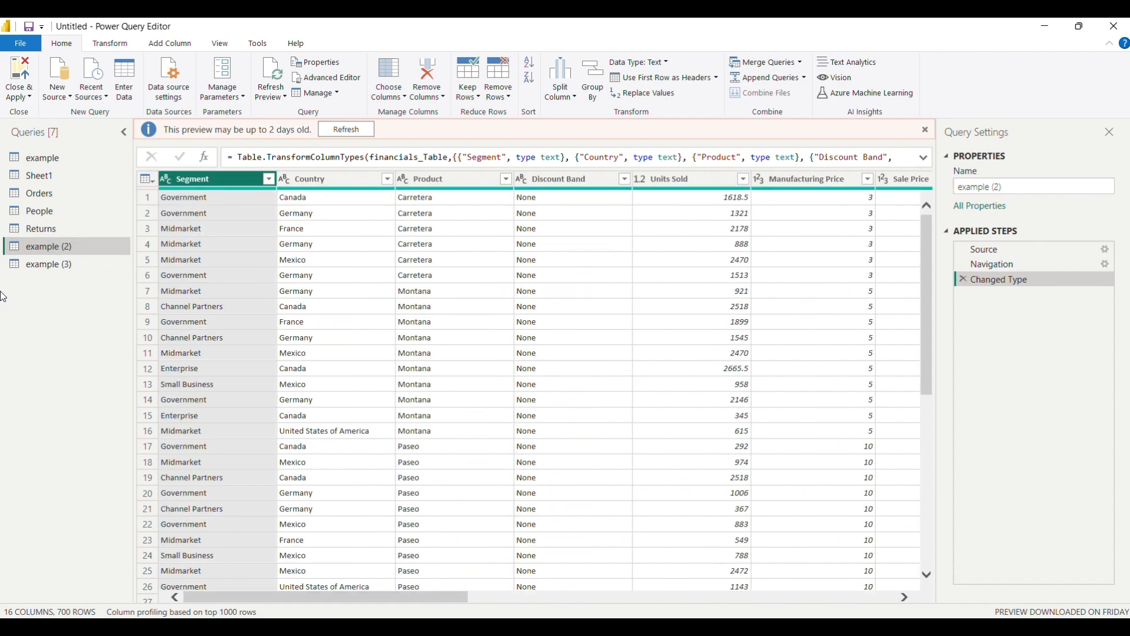
Keep only the top 20 rows of the example query, and delete the resulting Kept First Rows step
left_click(58, 156)
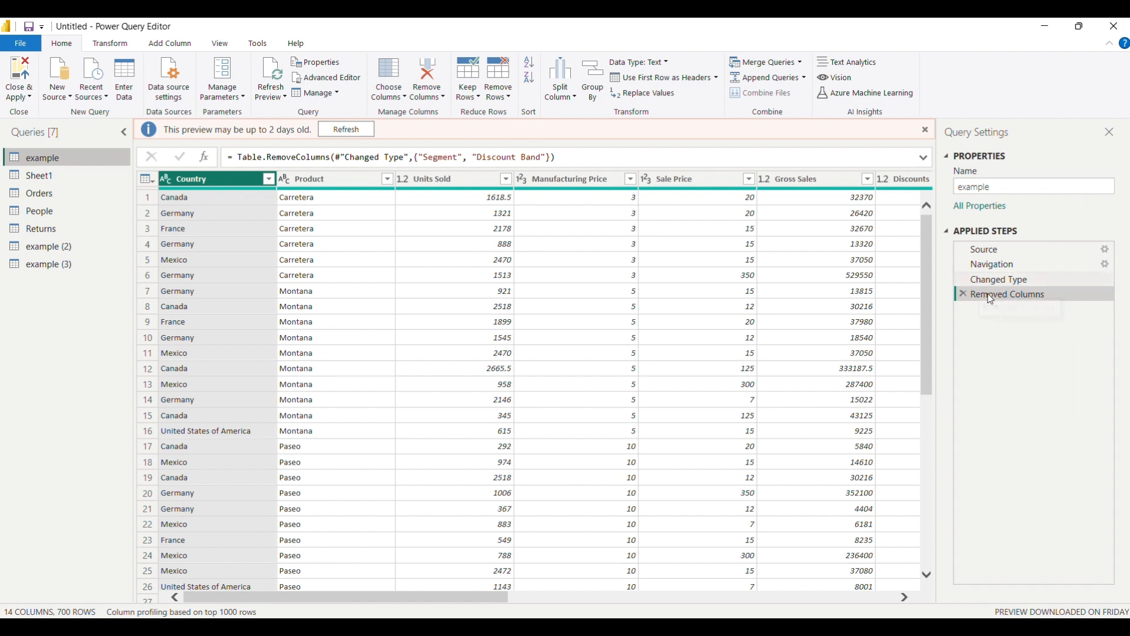
left_click(466, 97)
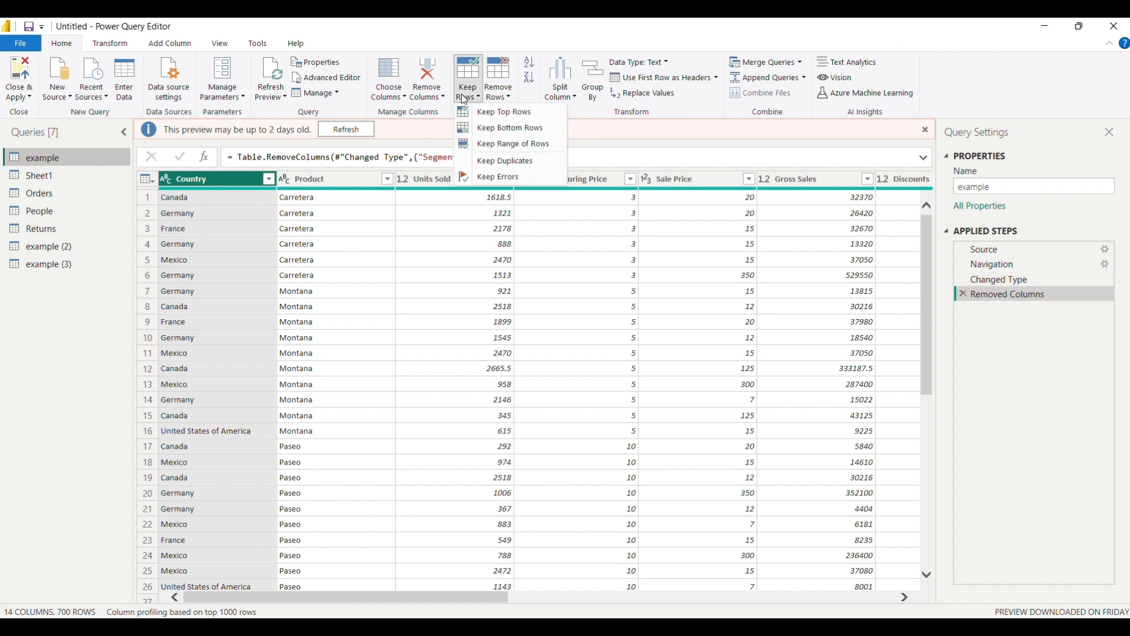
left_click(497, 117)
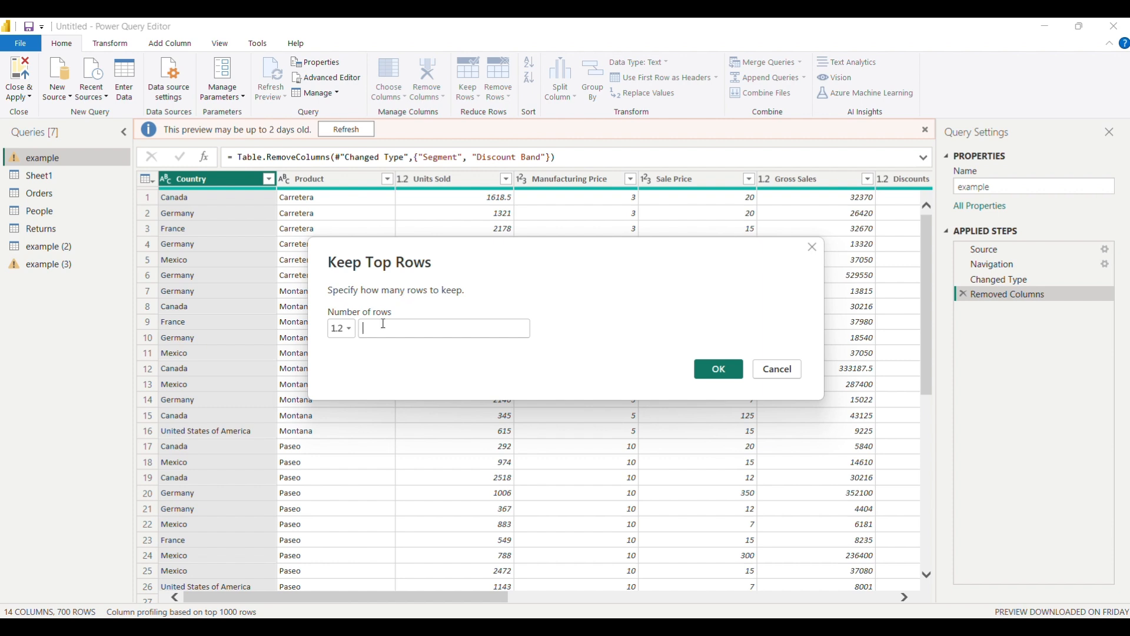
type("20")
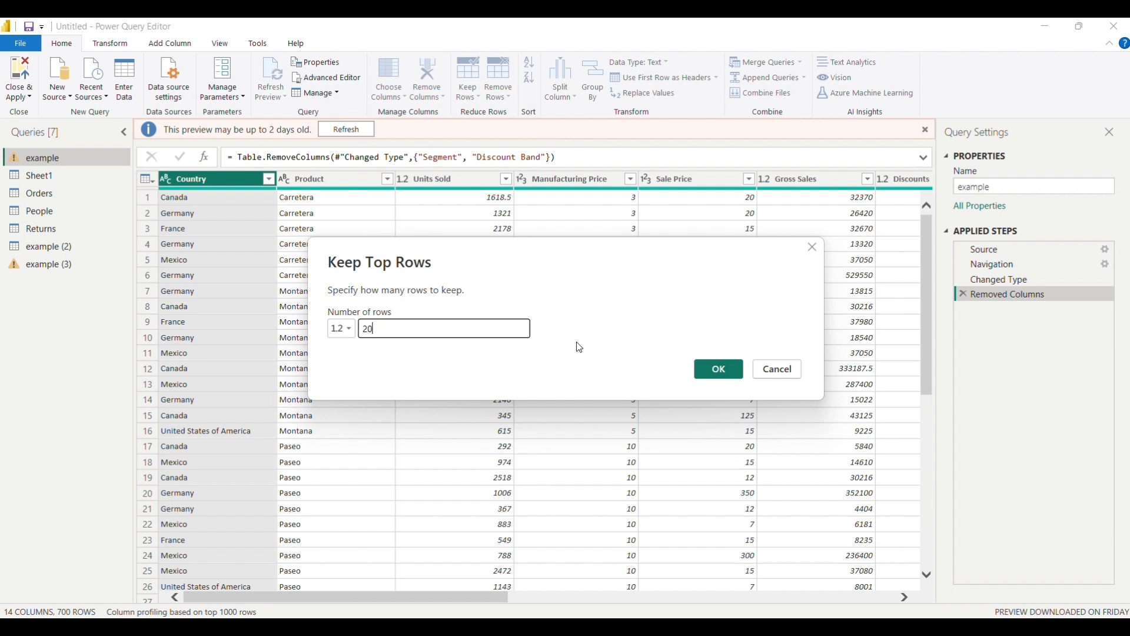
left_click(727, 369)
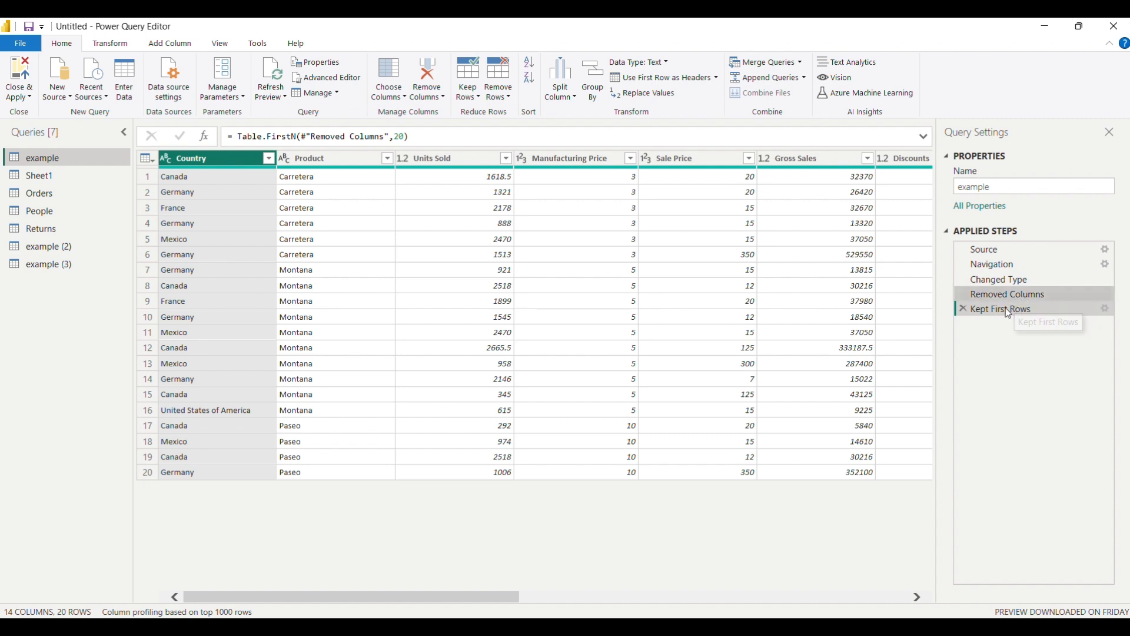
left_click(964, 309)
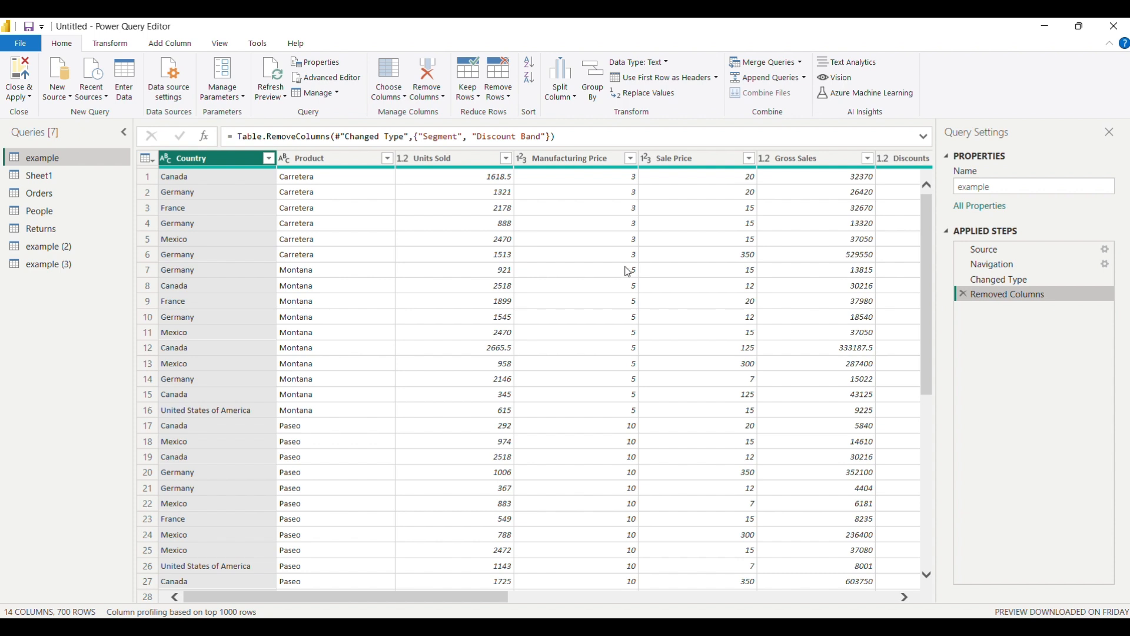
Keep only the top 50 rows of the example query
left_click(466, 92)
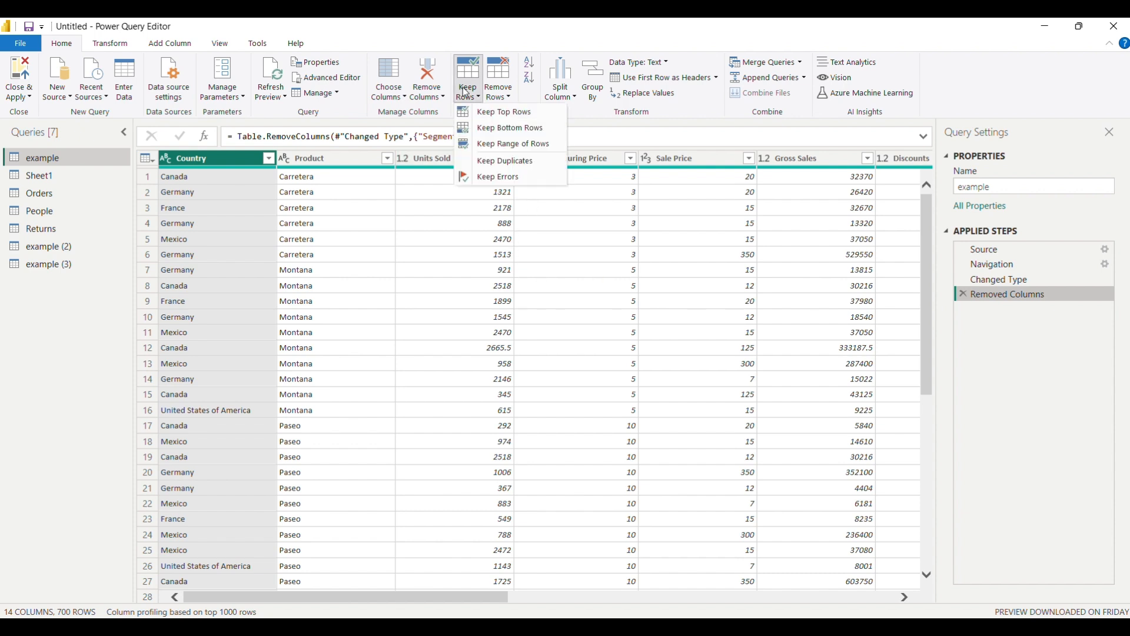
left_click(485, 114)
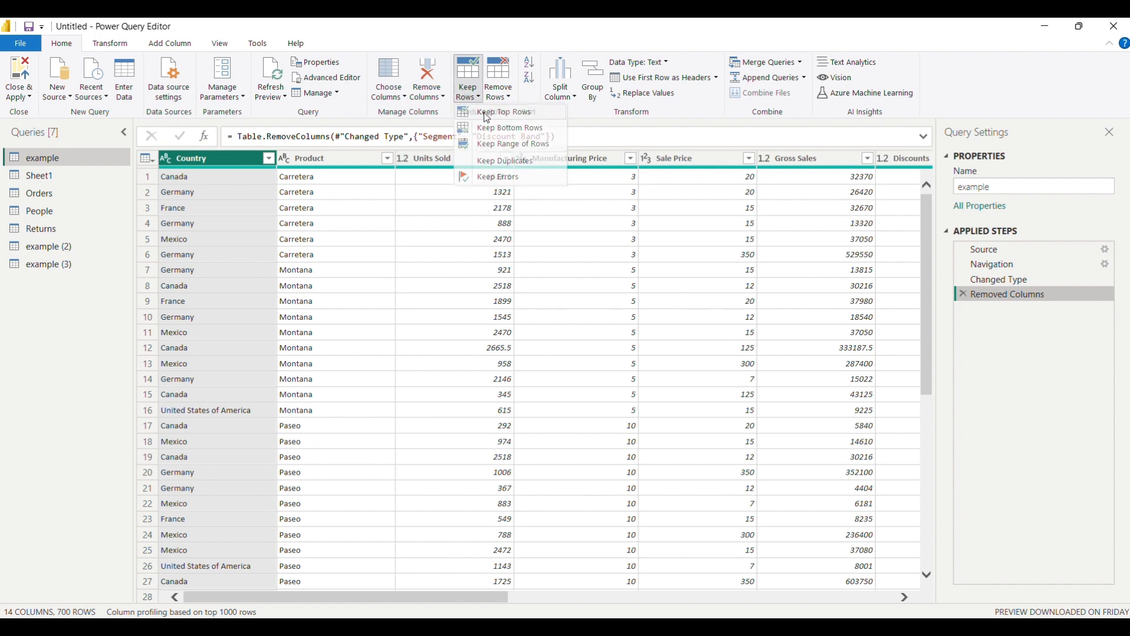
type("50")
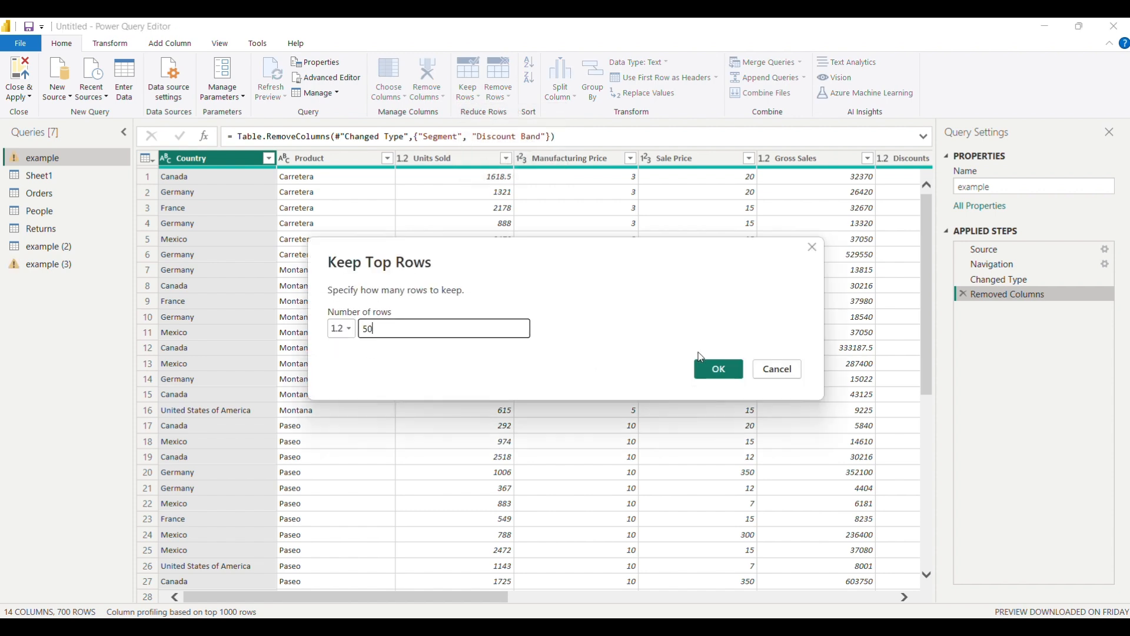
left_click(715, 370)
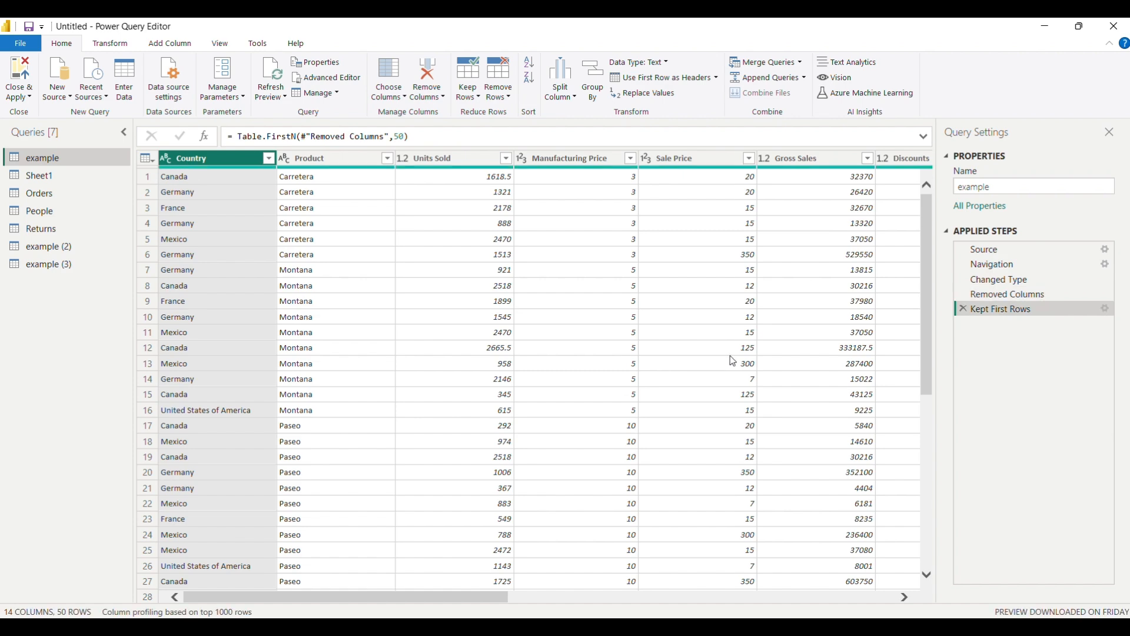
left_click_drag(927, 310, 933, 190)
Delete the Removed Columns step from the example query's applied steps and check the table's columns and rows down to the end
left_click(1006, 296)
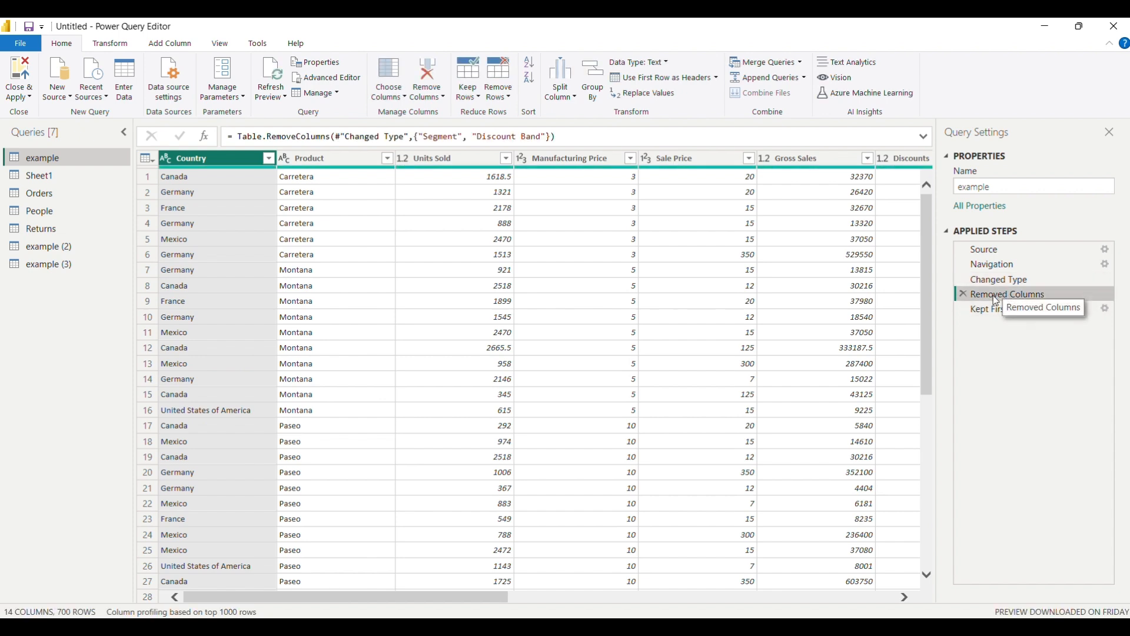
left_click(963, 294)
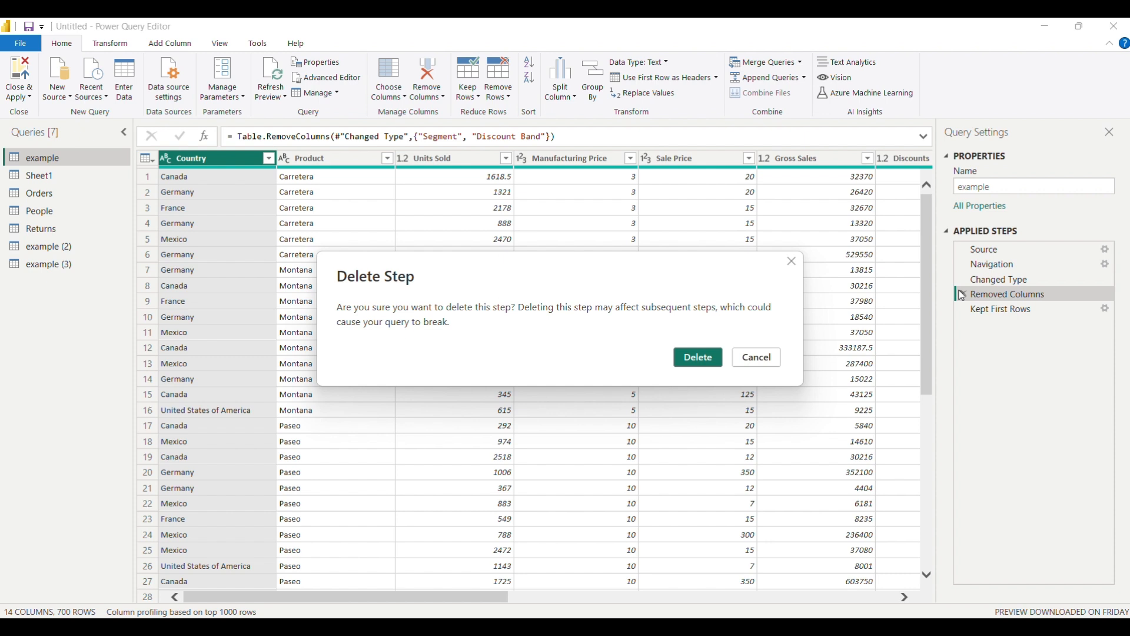
left_click(698, 358)
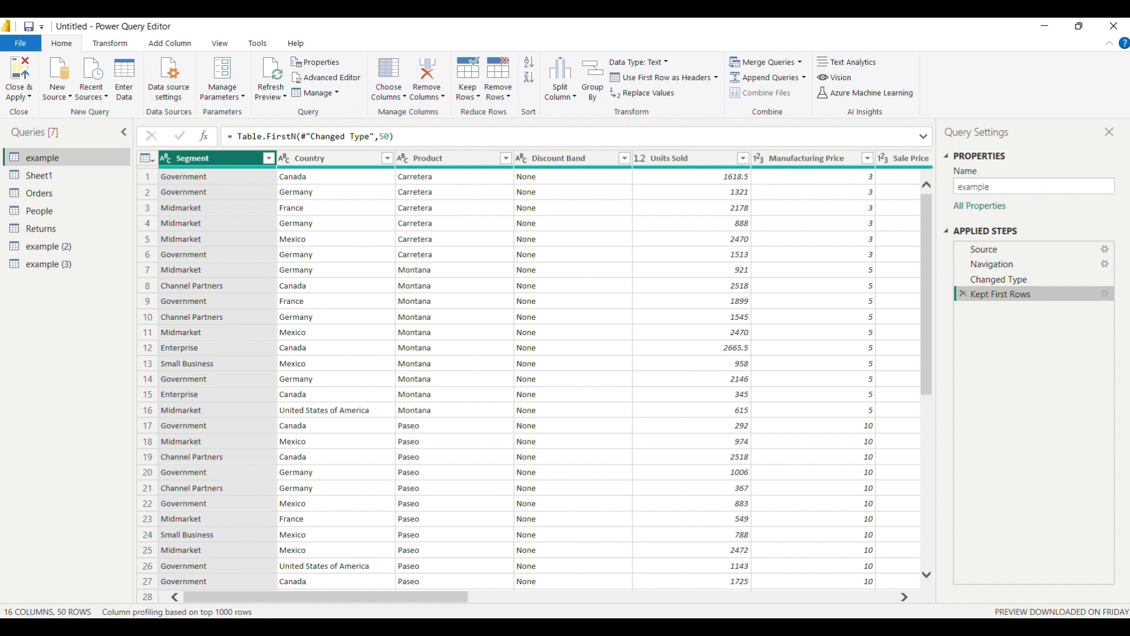
left_click_drag(321, 598, 253, 499)
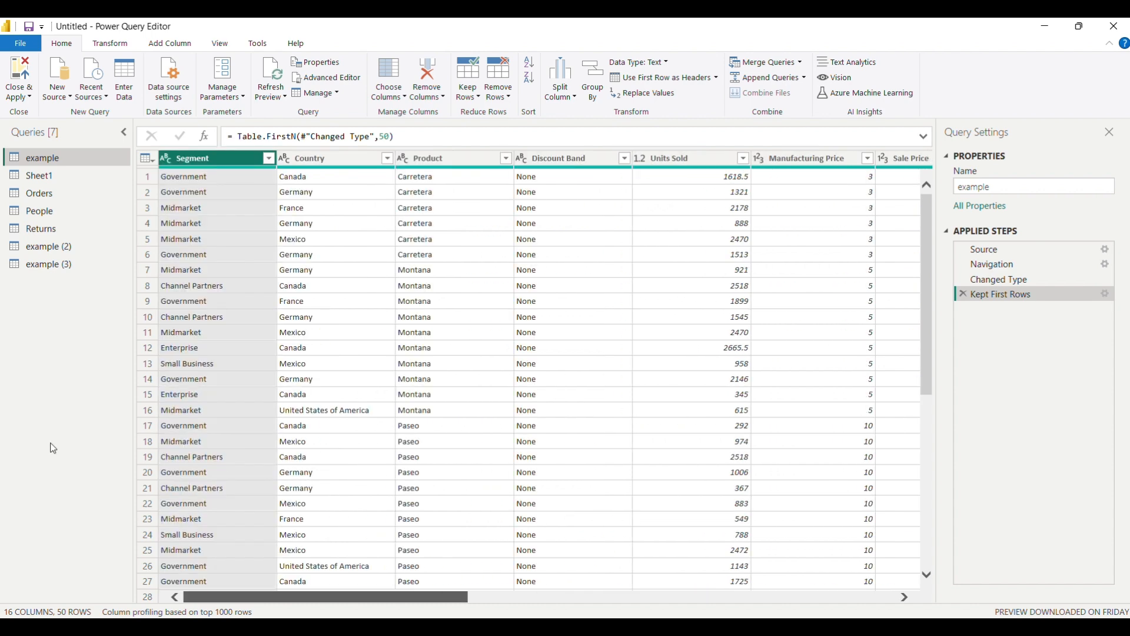
left_click(553, 196)
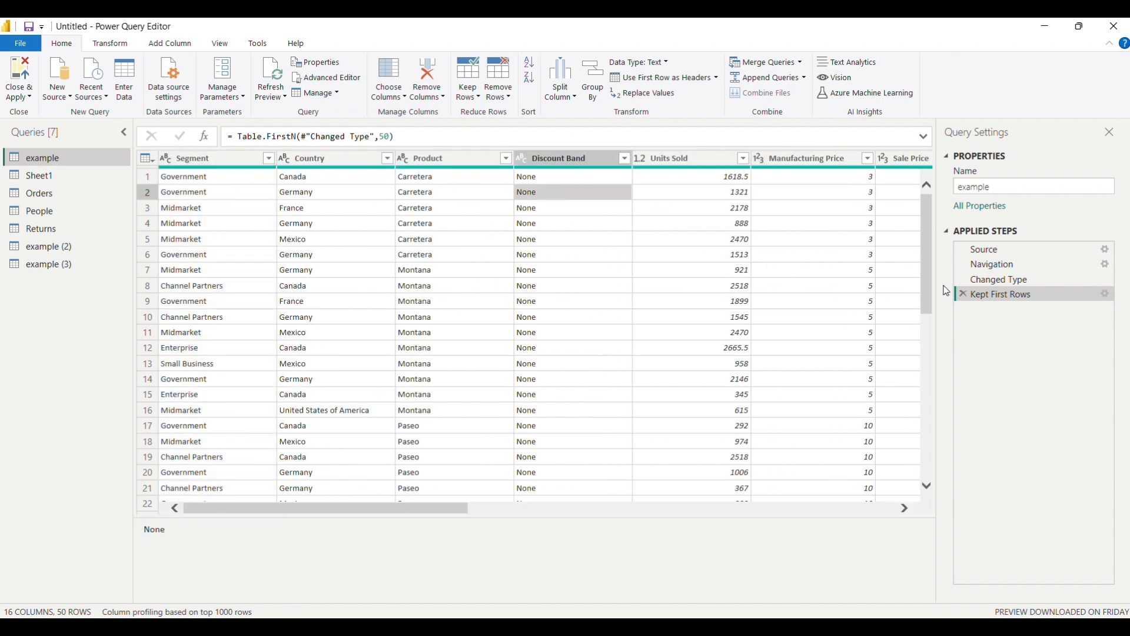
left_click_drag(928, 285, 947, 457)
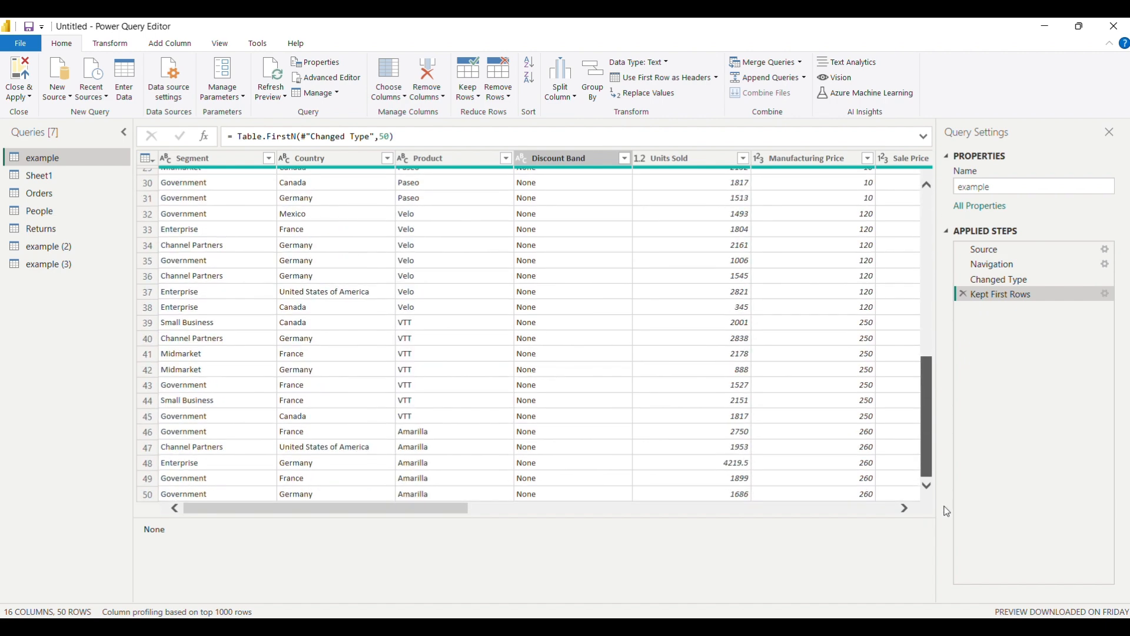